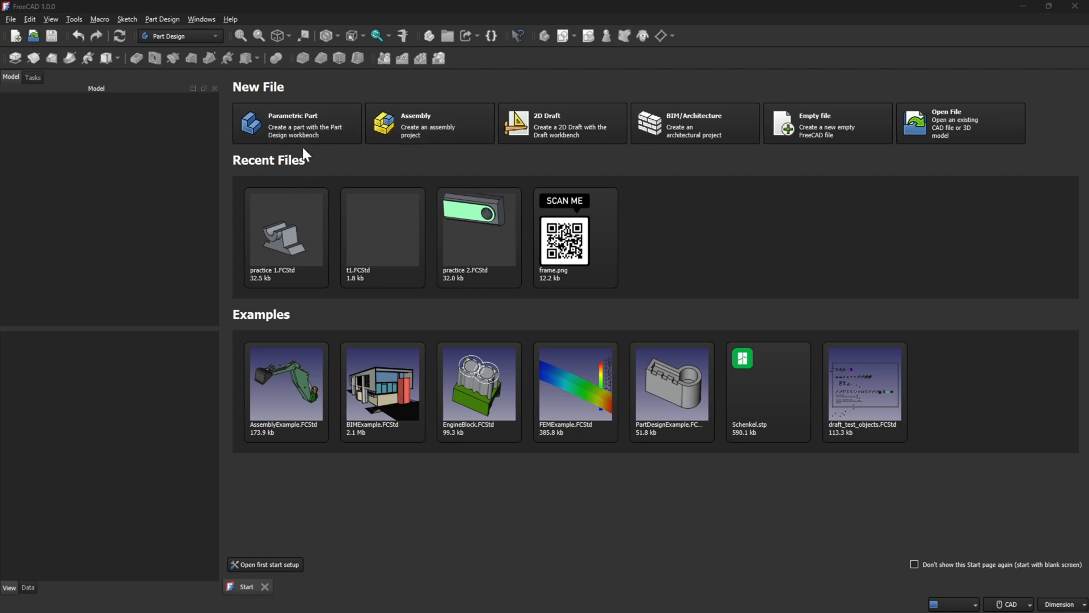
{"action": "left_click", "coordinate": [324, 123]}
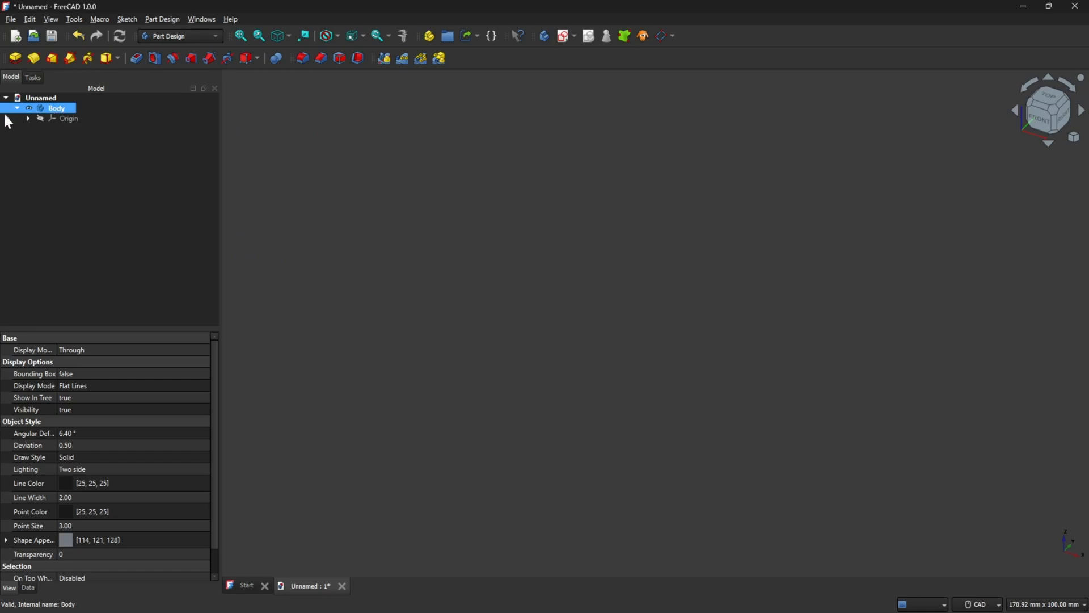
{"action": "left_click", "coordinate": [29, 118]}
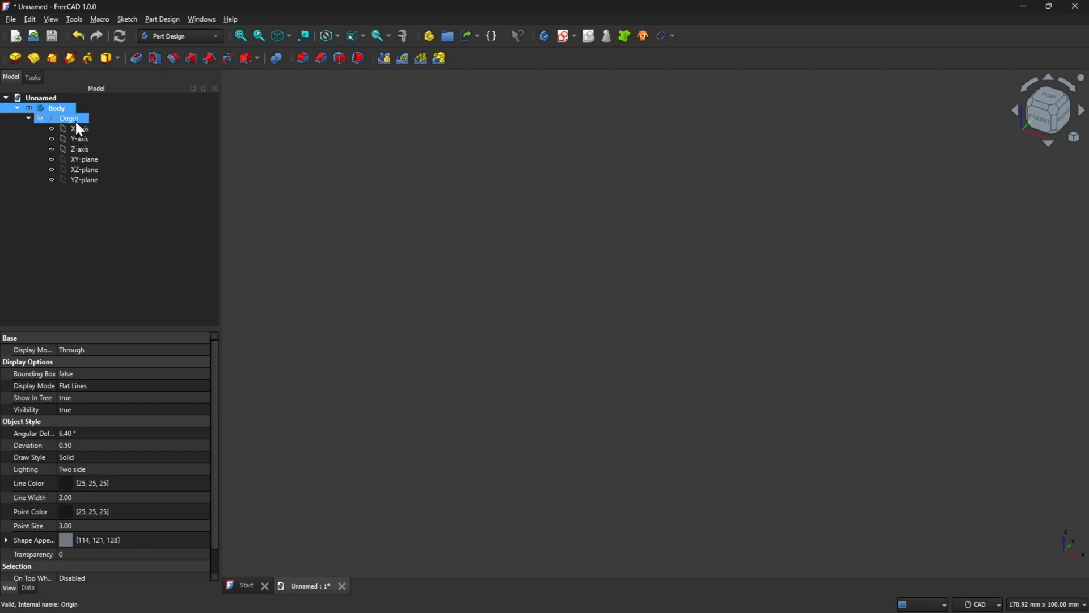
{"action": "left_click", "coordinate": [39, 118]}
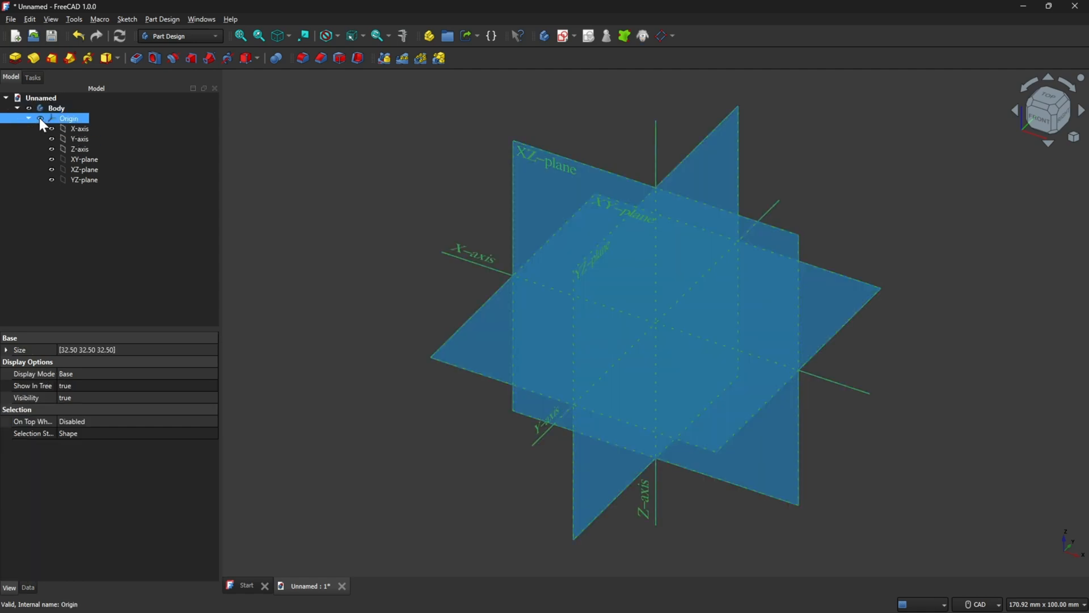
{"action": "left_click", "coordinate": [40, 118]}
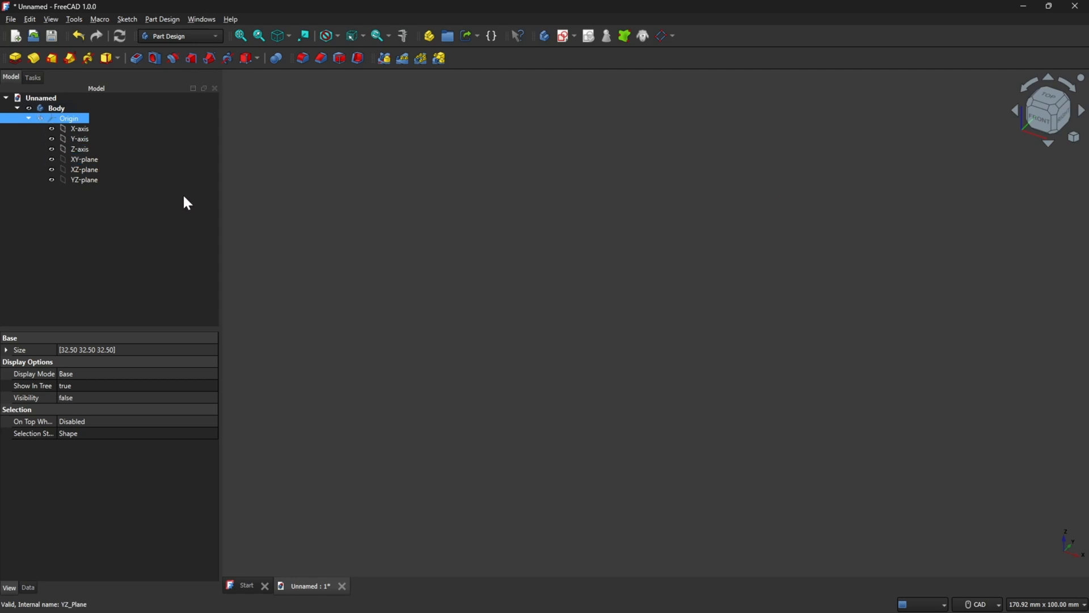
{"action": "left_click", "coordinate": [1074, 7]}
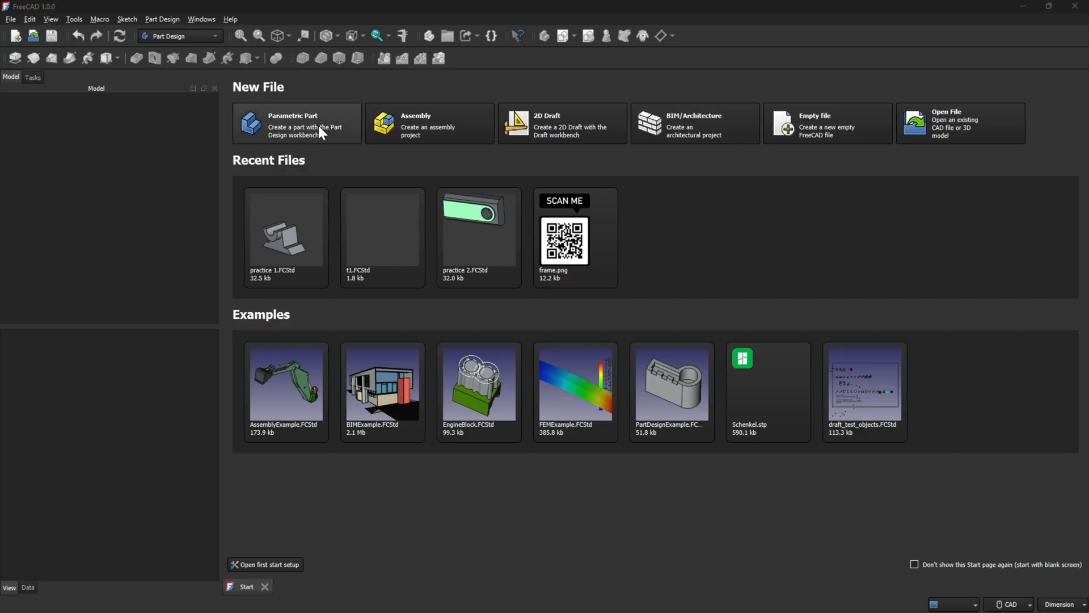
Create an empty document and add a new body to it.
{"action": "left_click", "coordinate": [839, 125]}
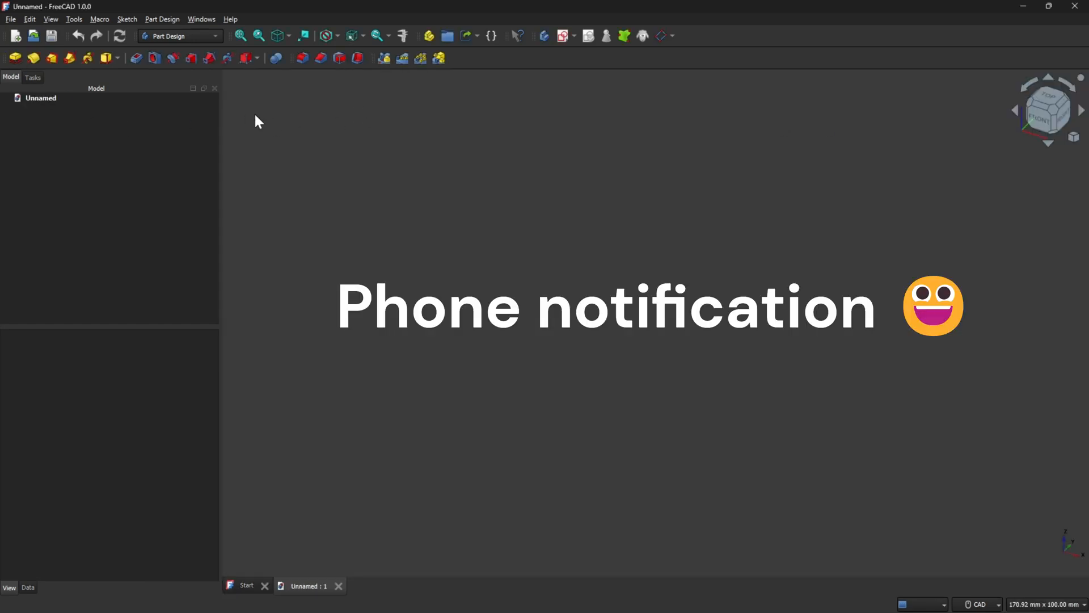
{"action": "left_click", "coordinate": [33, 78]}
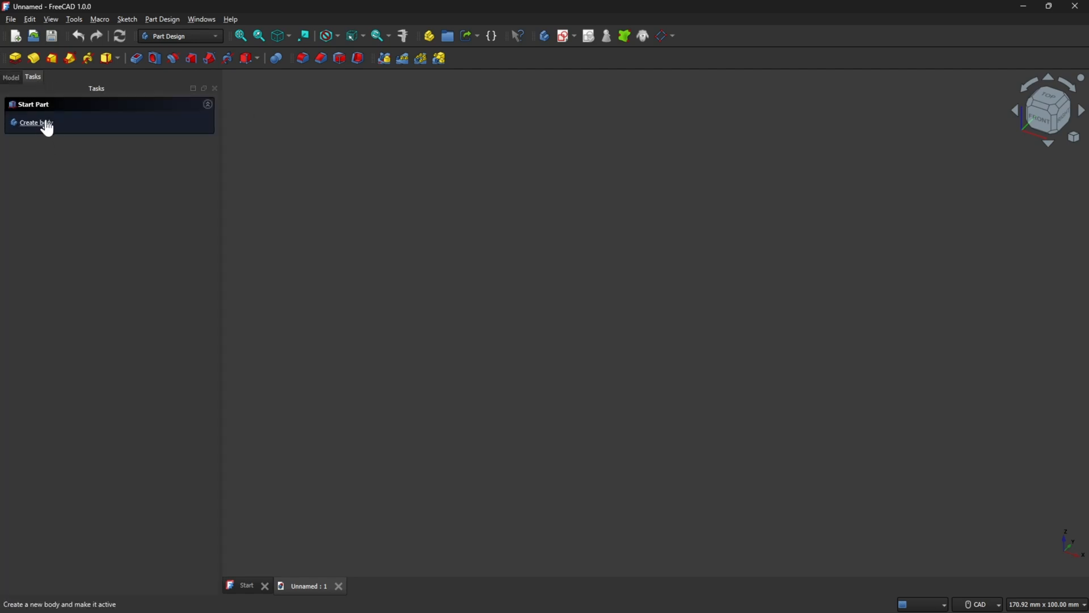
{"action": "left_click", "coordinate": [46, 123]}
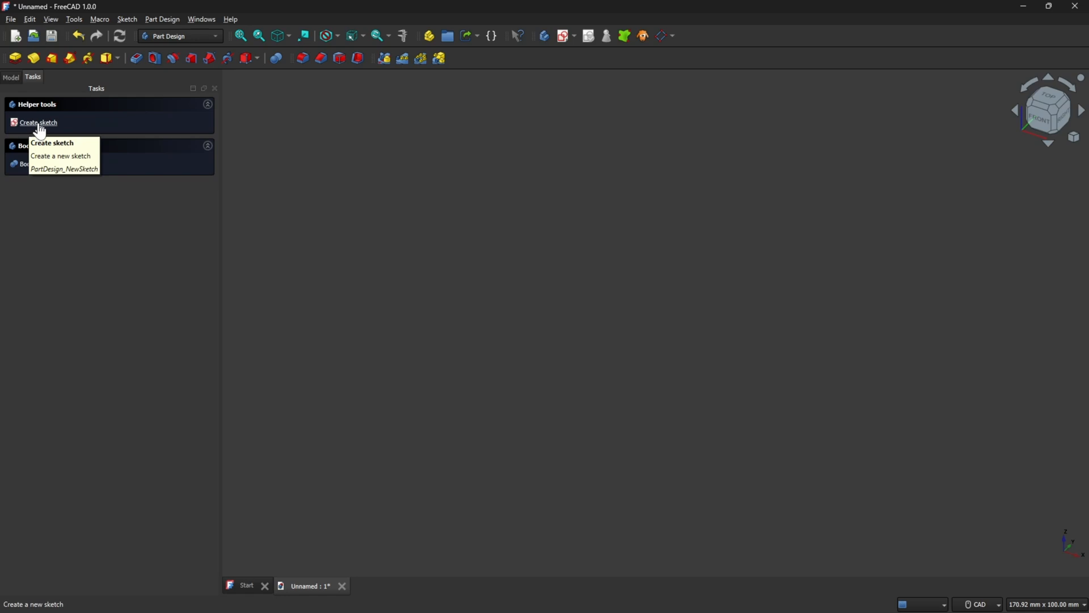
Create a new sketch attached to the XY-plane.
{"action": "left_click", "coordinate": [40, 128]}
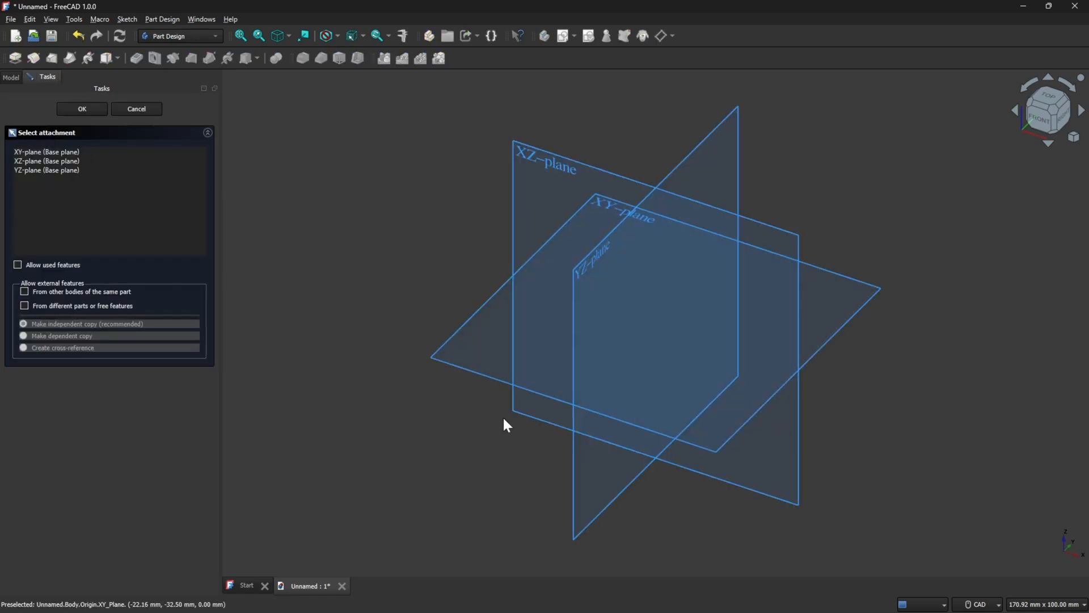
{"action": "left_click", "coordinate": [467, 369]}
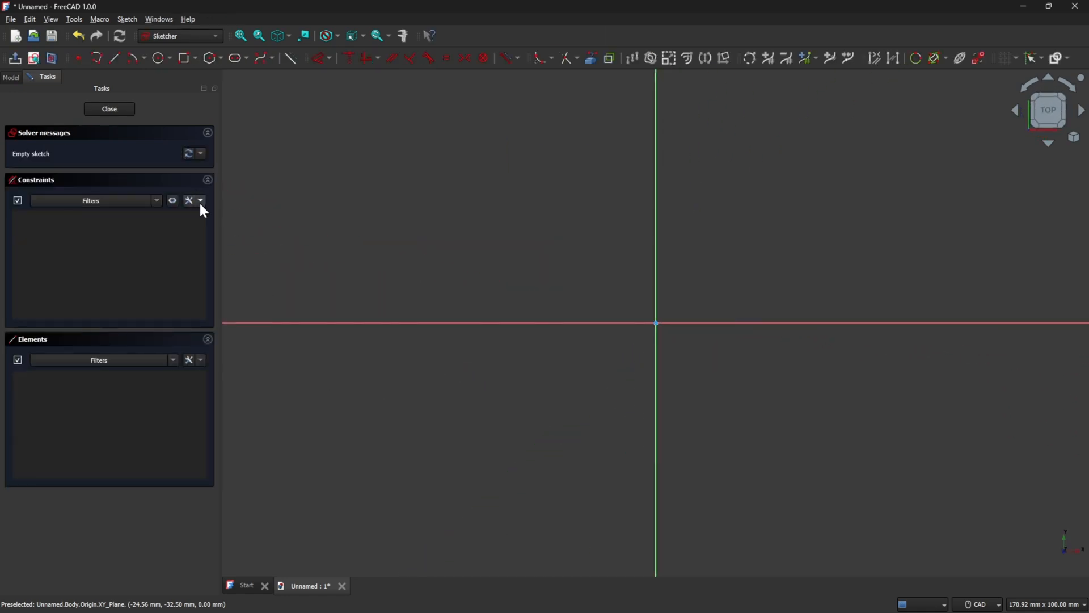
Draw a vertical line 20 mm long upward from the sketch origin.
{"action": "left_click", "coordinate": [116, 58]}
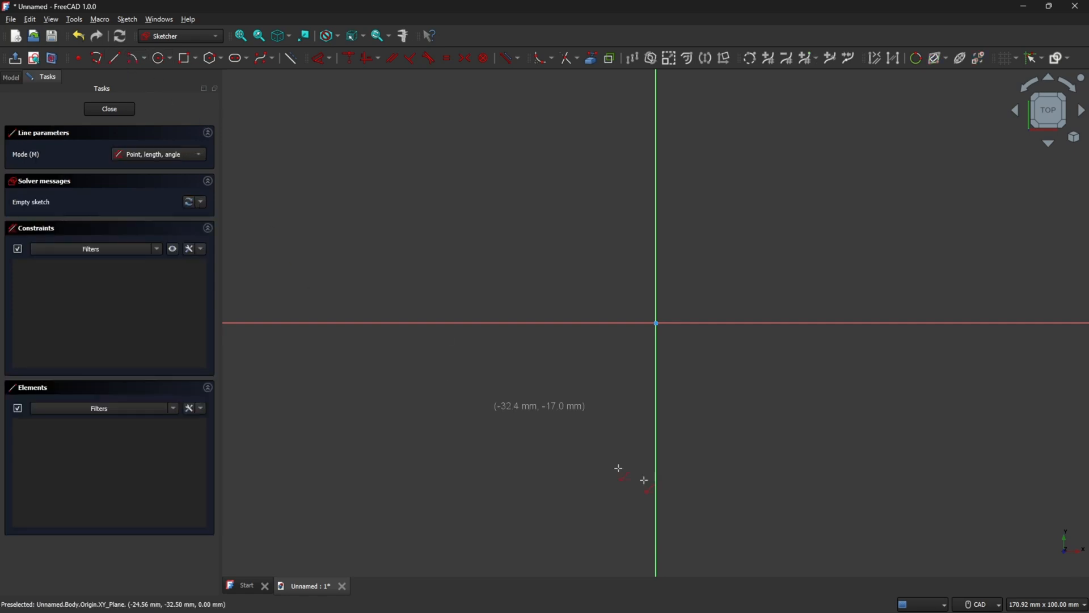
{"action": "left_click", "coordinate": [655, 323]}
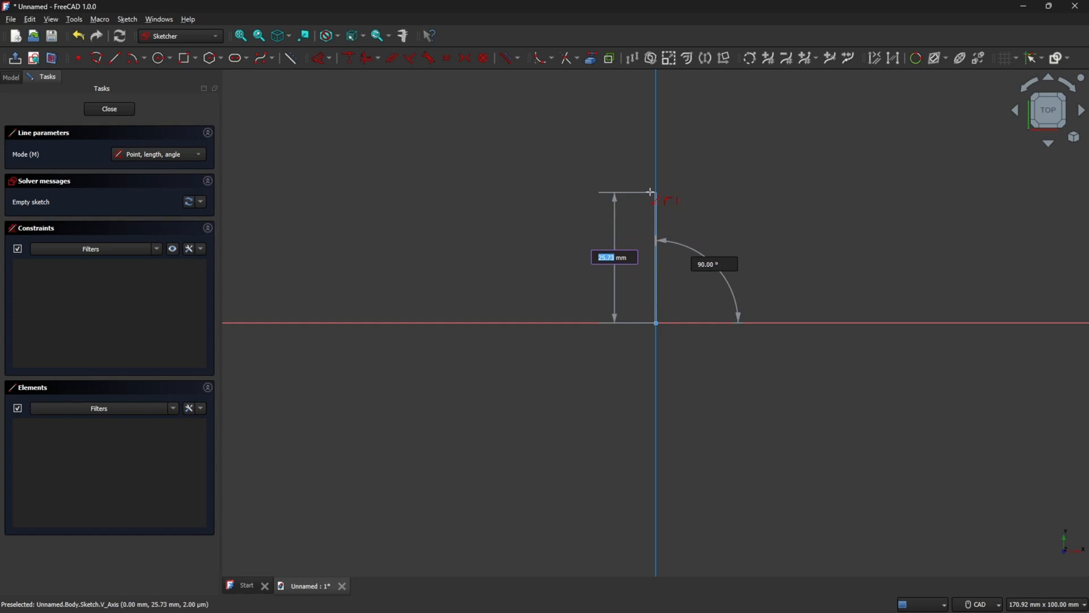
{"action": "type", "text": "20"}
{"action": "key", "text": "Tab"}
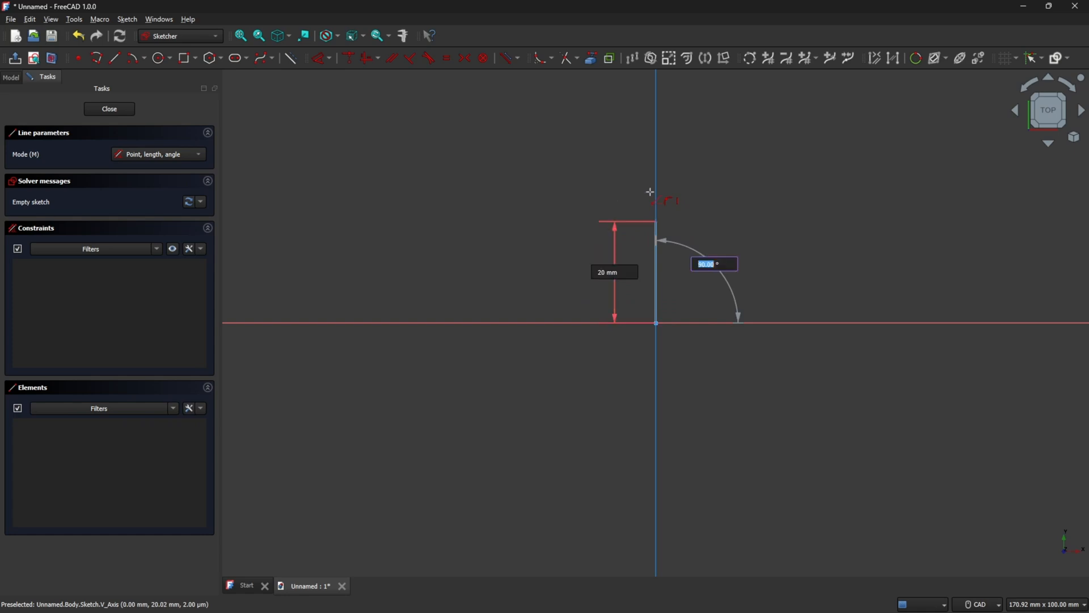
{"action": "left_click", "coordinate": [655, 222]}
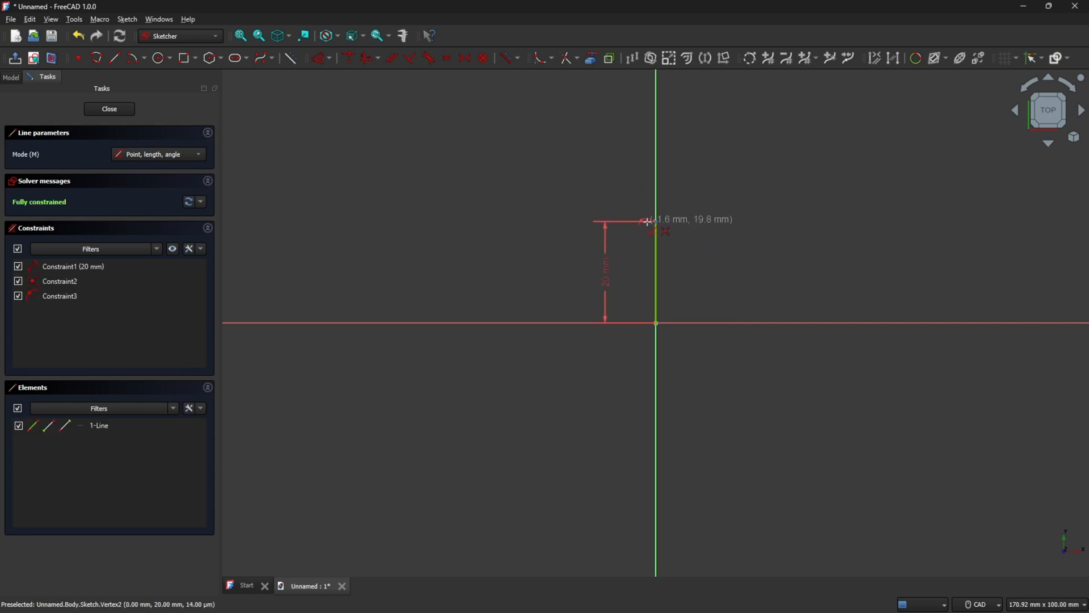
Draw three more lines, left about 23.7 mm, down to the X-axis, and back to the origin, closing a rectangle.
{"action": "left_click", "coordinate": [656, 221]}
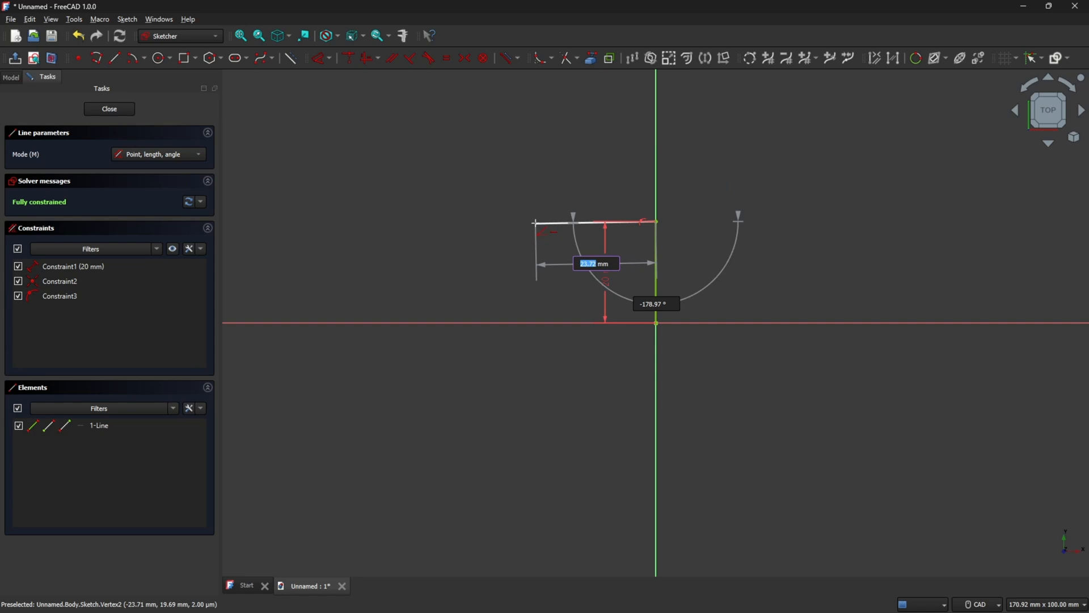
{"action": "left_click", "coordinate": [535, 222]}
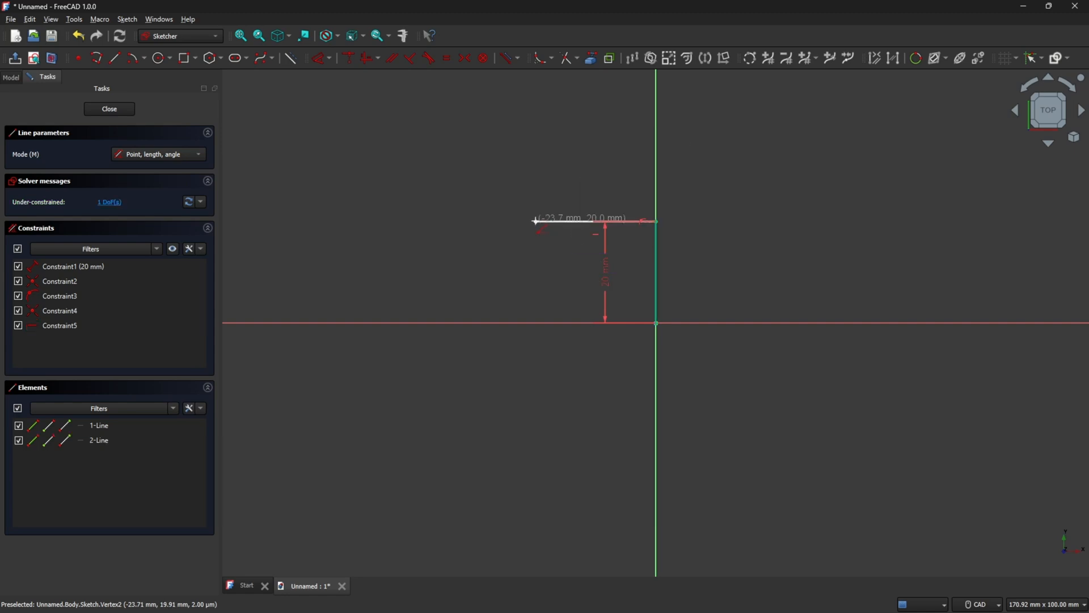
{"action": "left_click", "coordinate": [536, 221]}
{"action": "left_click", "coordinate": [537, 322]}
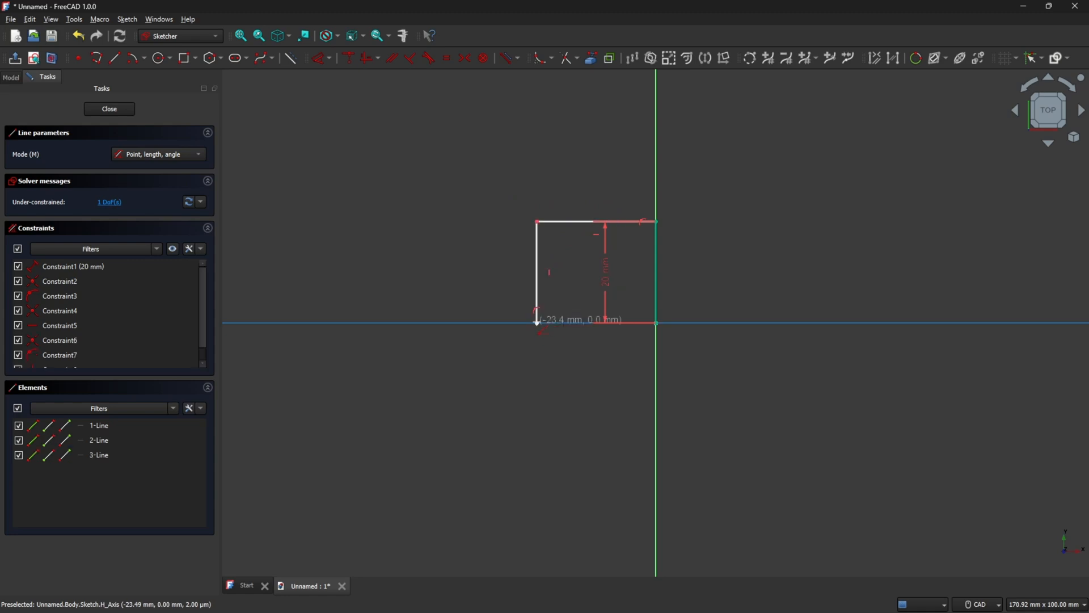
{"action": "left_click", "coordinate": [536, 322]}
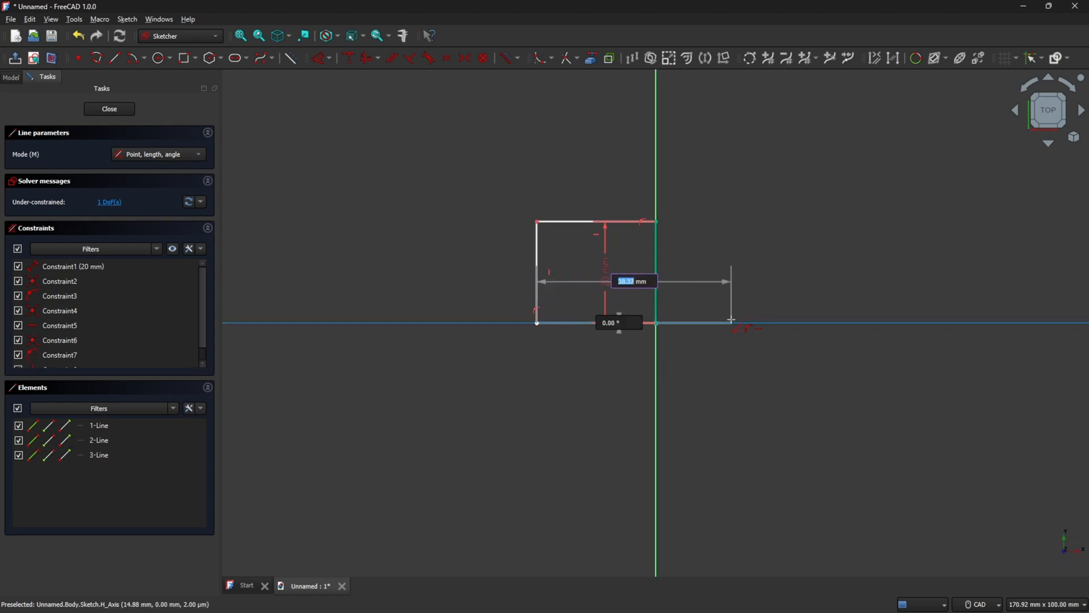
{"action": "left_click", "coordinate": [657, 324]}
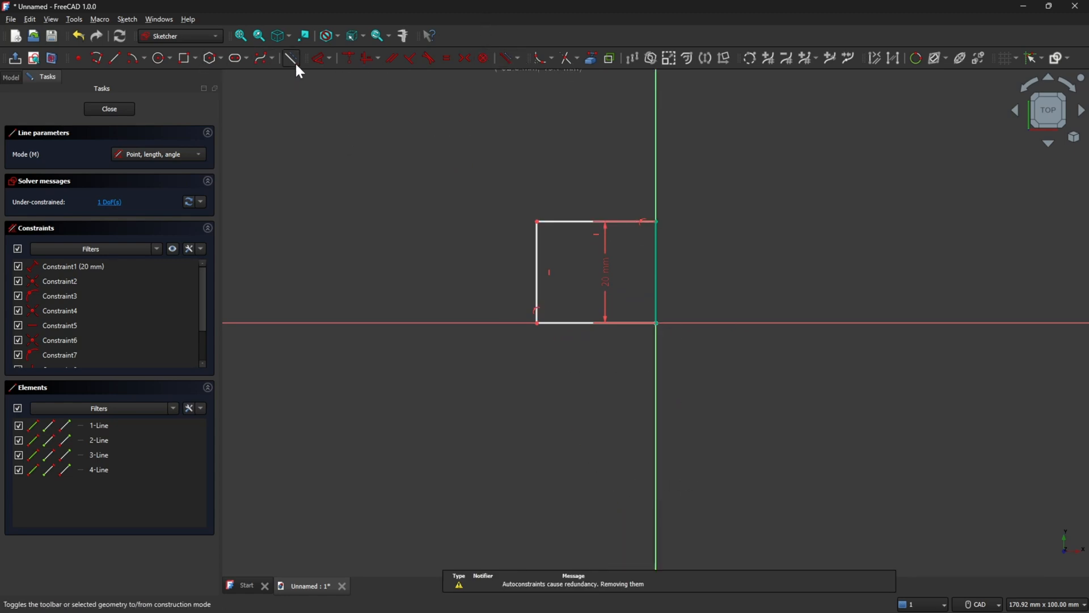
Constrain the bottom line's length to 20 mm and close the sketch.
{"action": "left_click", "coordinate": [314, 59]}
{"action": "left_click", "coordinate": [560, 322]}
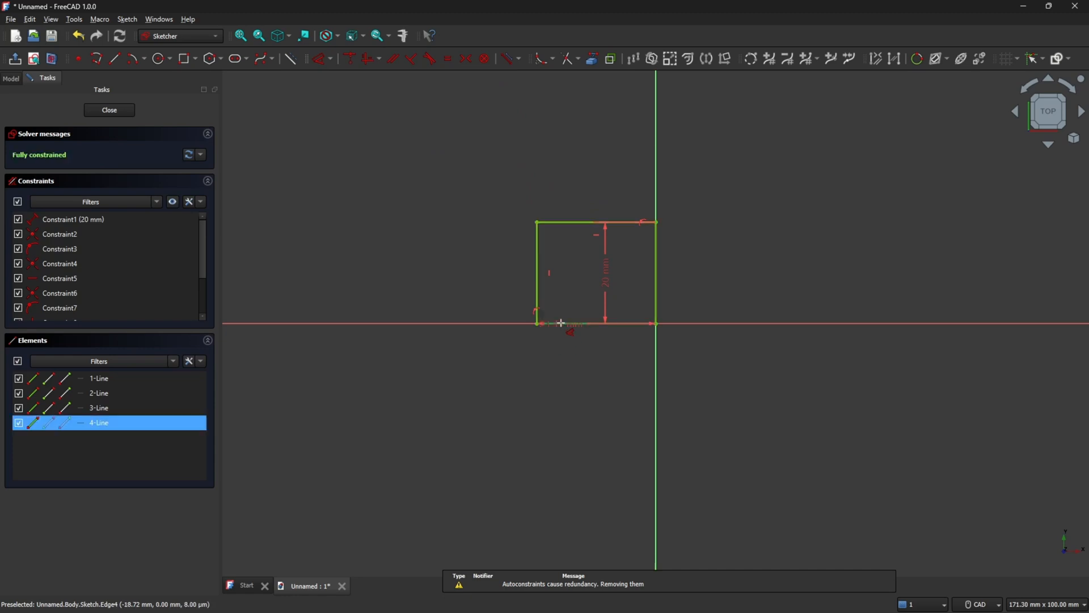
{"action": "left_click", "coordinate": [565, 392]}
{"action": "type", "text": "20"}
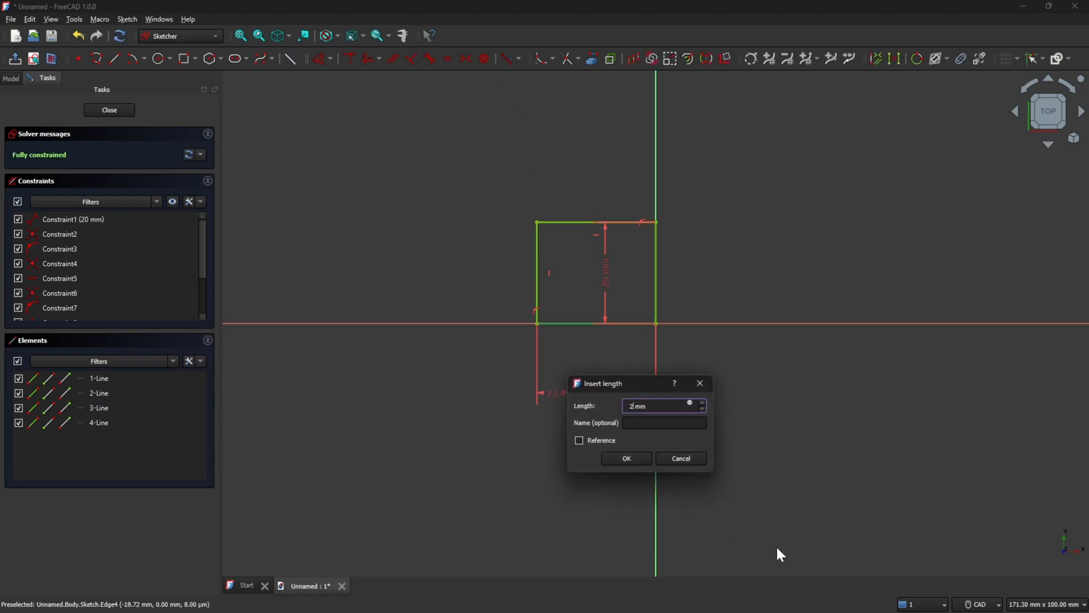
{"action": "key", "text": "Return"}
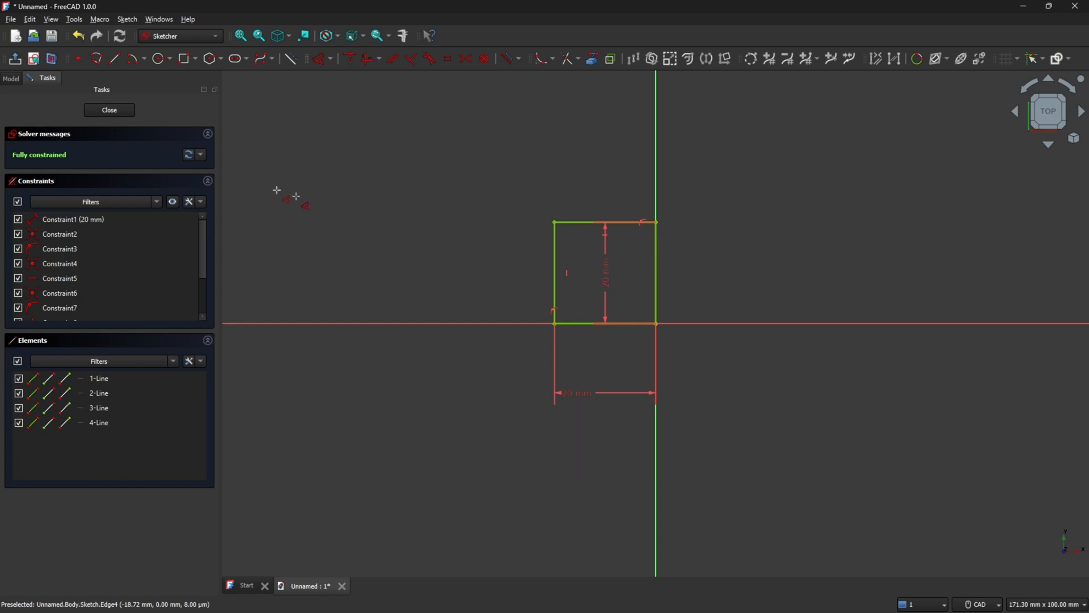
{"action": "left_click", "coordinate": [107, 111]}
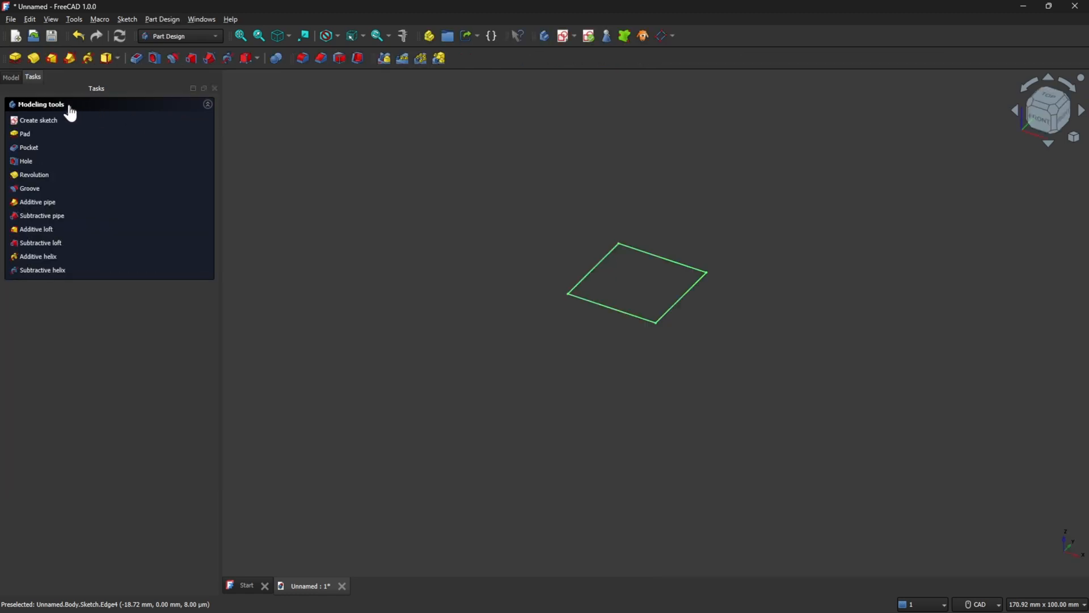
Pad the sketch to a length of 20 mm.
{"action": "left_click", "coordinate": [15, 61]}
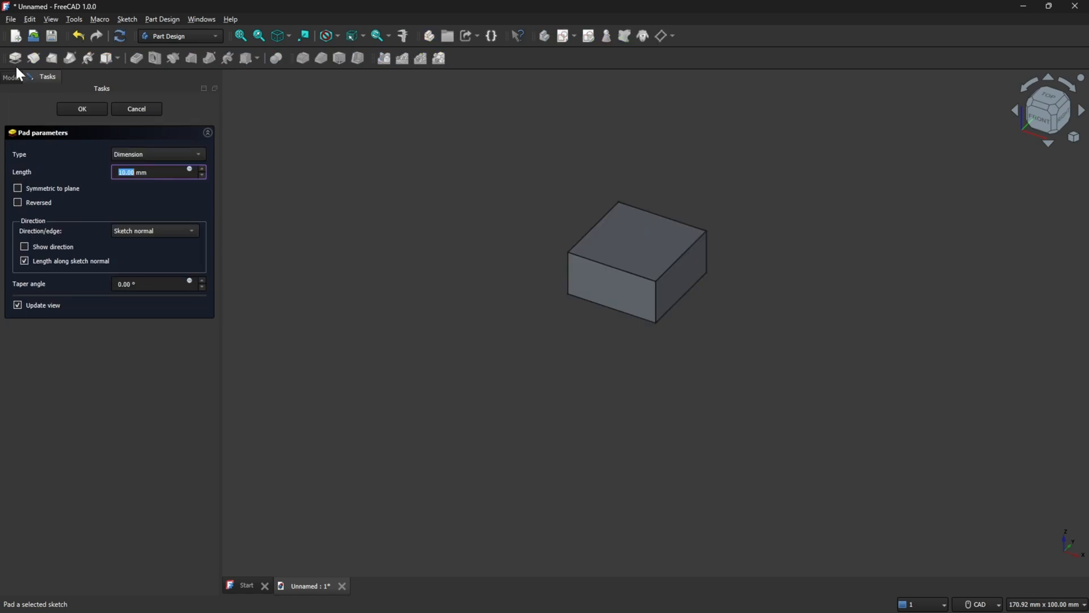
{"action": "type", "text": "20"}
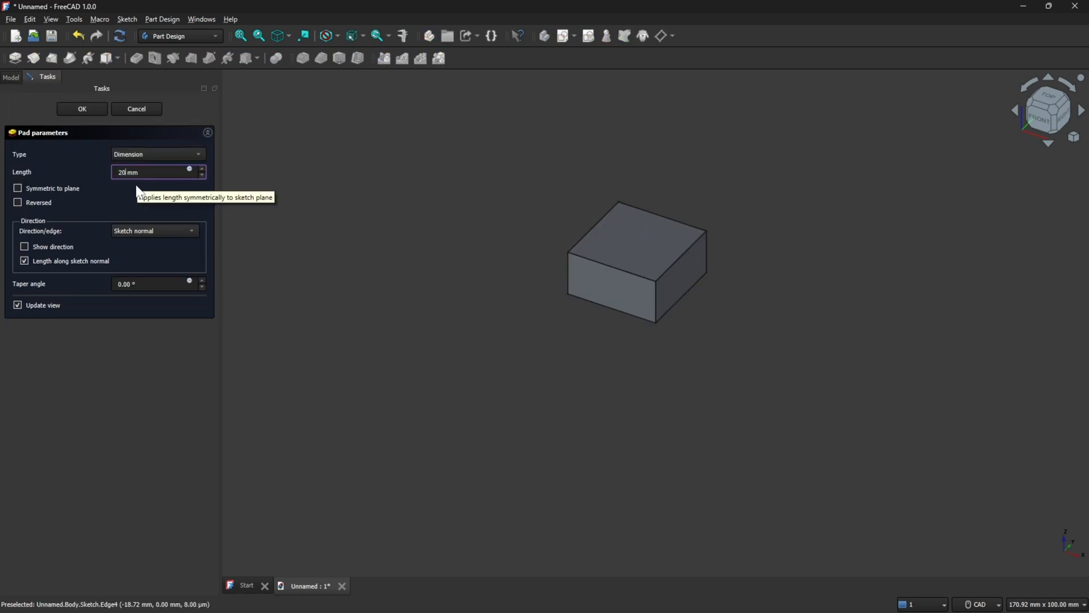
{"action": "key", "text": "Return"}
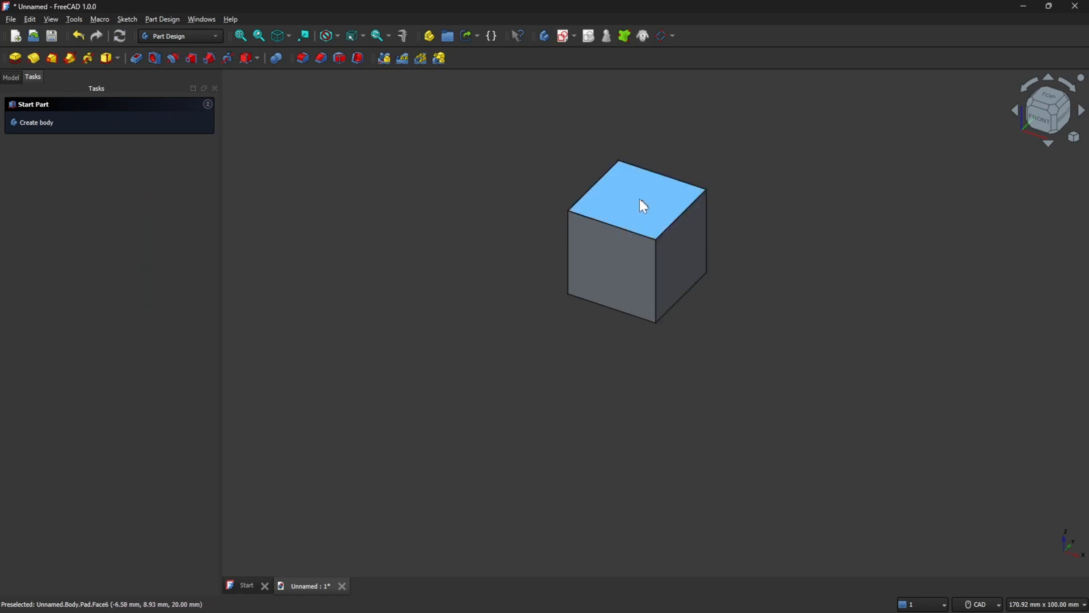
Examine the body and its pad feature in the model tree.
{"action": "left_click", "coordinate": [10, 77]}
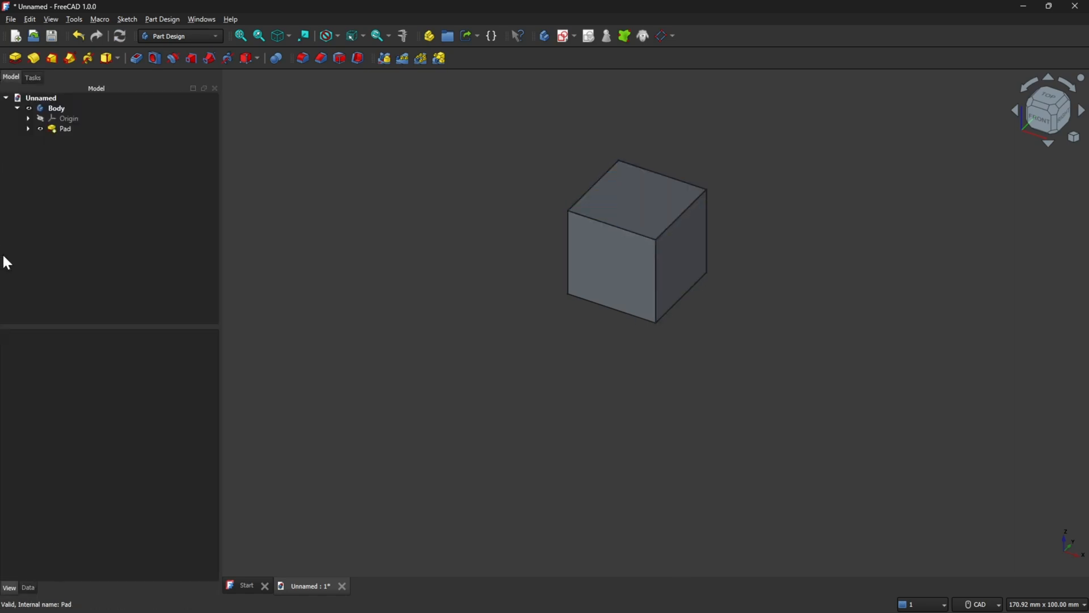
{"action": "left_click", "coordinate": [42, 109]}
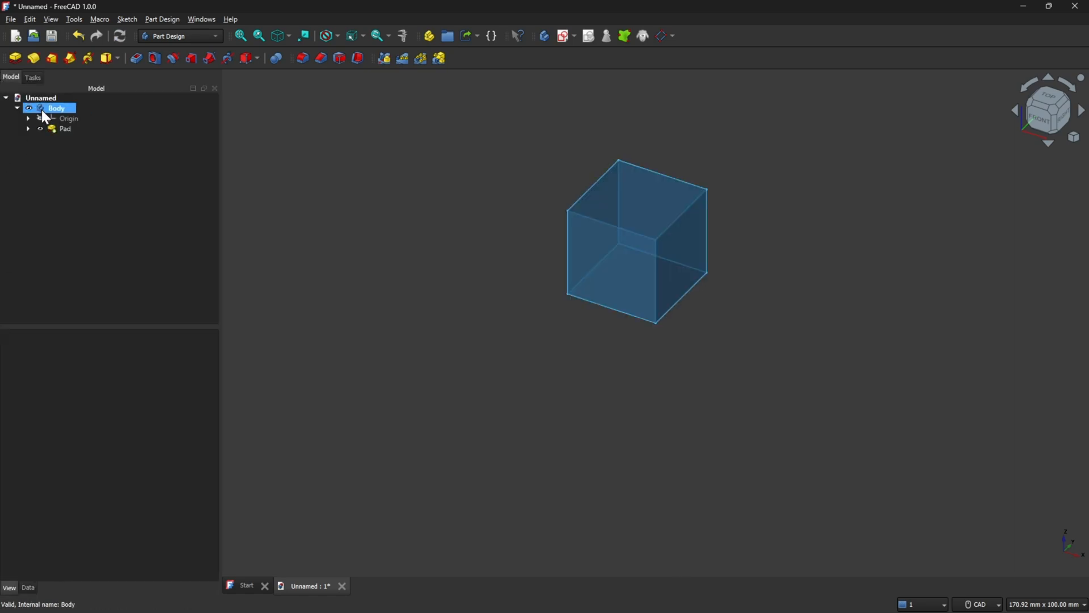
{"action": "left_click", "coordinate": [192, 304]}
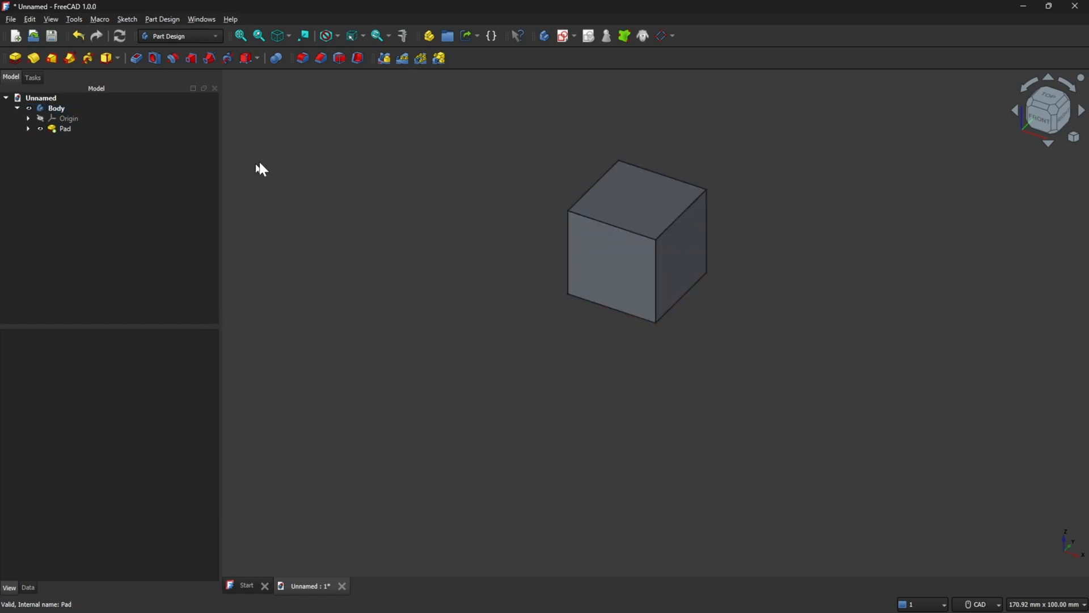
Create another new document and add a body to it.
{"action": "left_click", "coordinate": [16, 36]}
{"action": "left_click", "coordinate": [40, 98]}
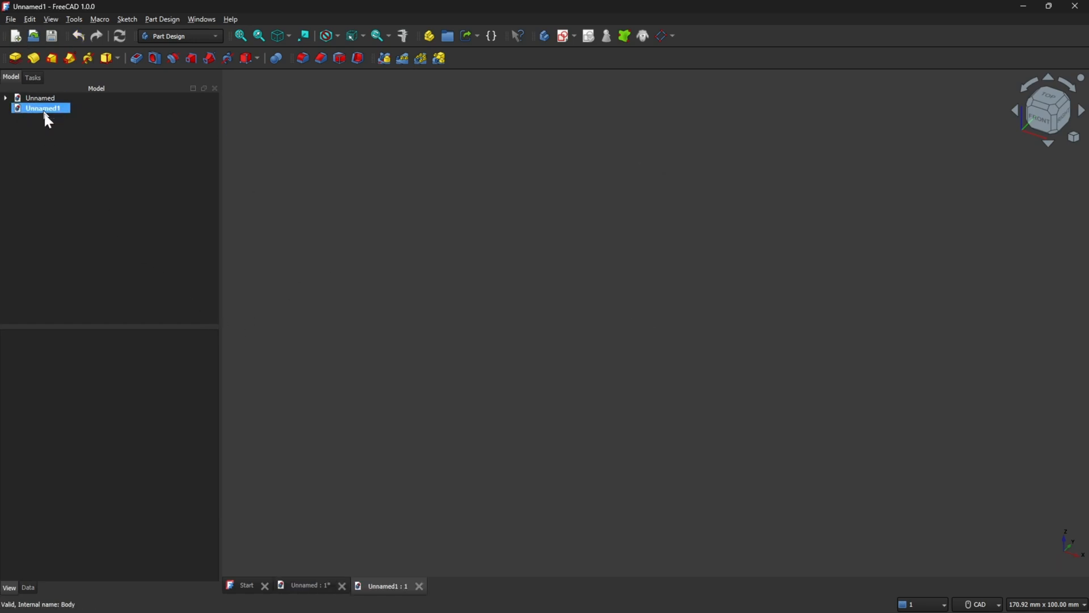
{"action": "left_click", "coordinate": [51, 106]}
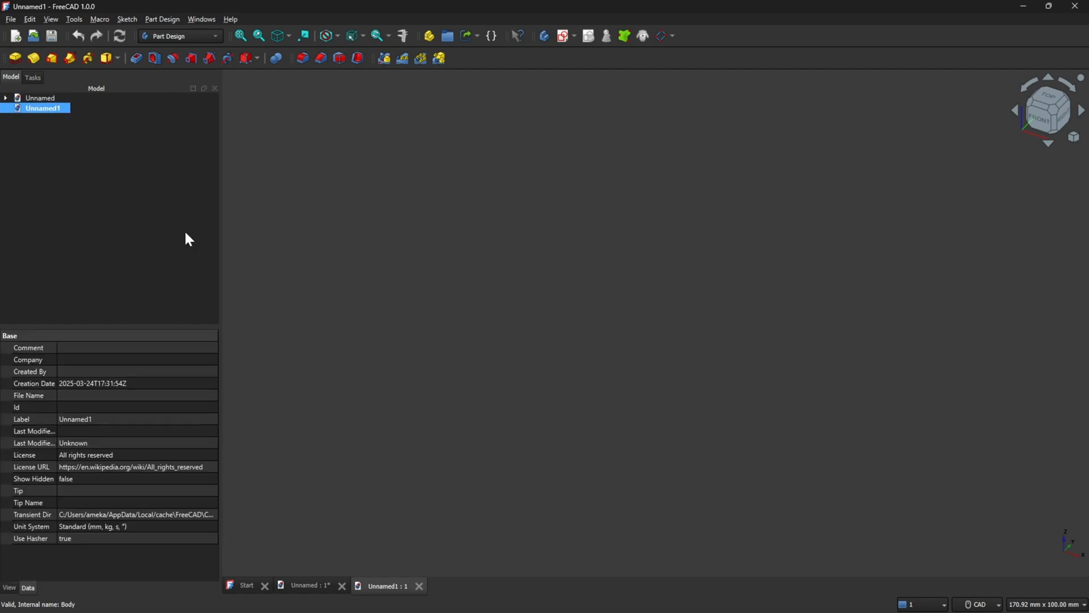
{"action": "left_click", "coordinate": [35, 79]}
{"action": "left_click", "coordinate": [38, 123]}
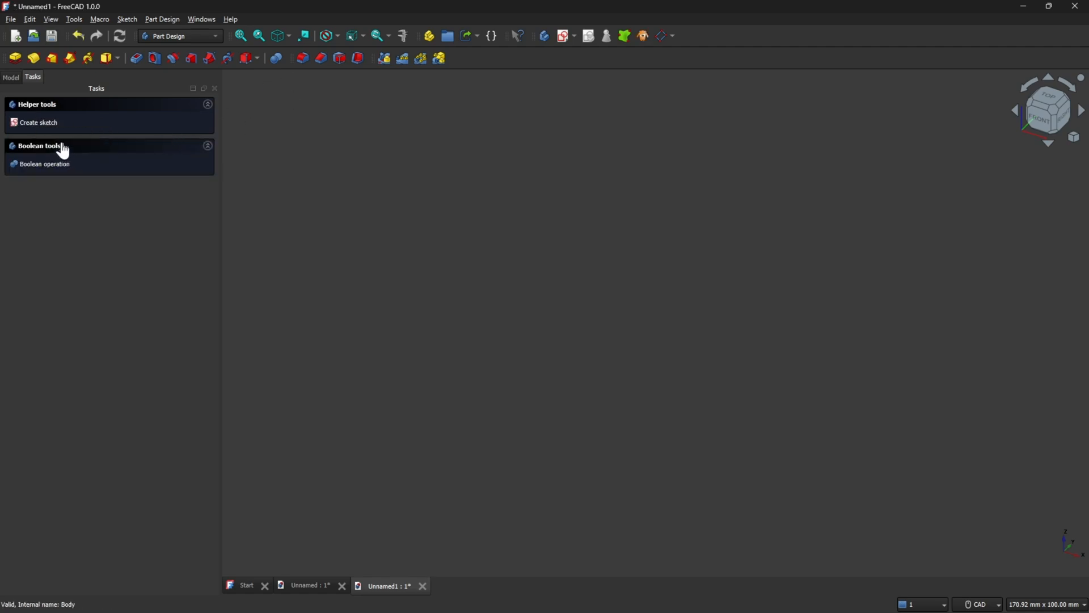
Create a sketch on the XY-plane and draw a closed four-line polyline of about 15 by 18 mm starting at the origin.
{"action": "left_click", "coordinate": [31, 124]}
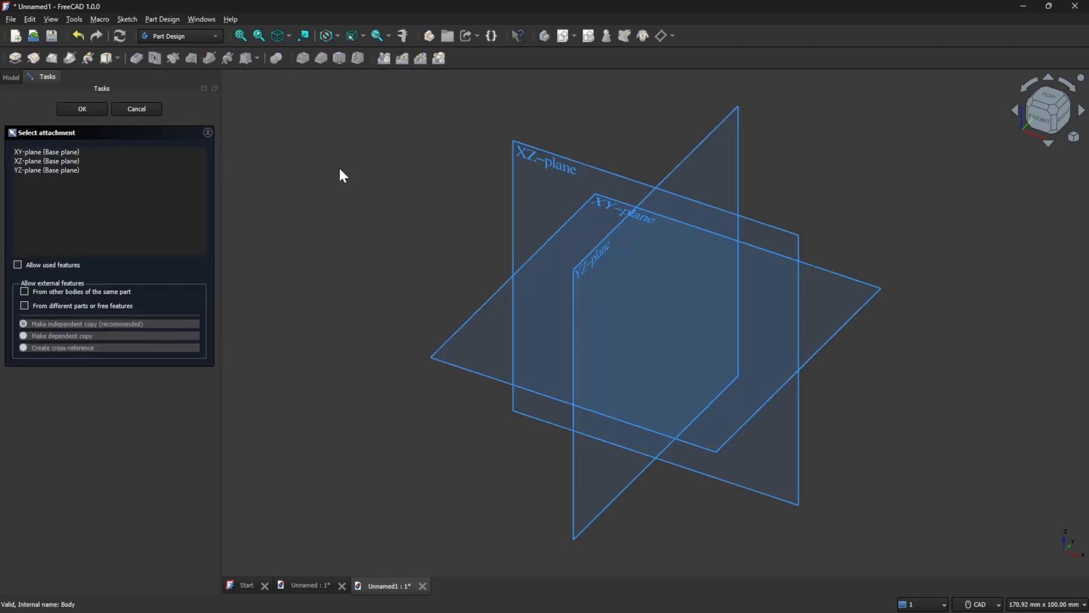
{"action": "left_click", "coordinate": [453, 333]}
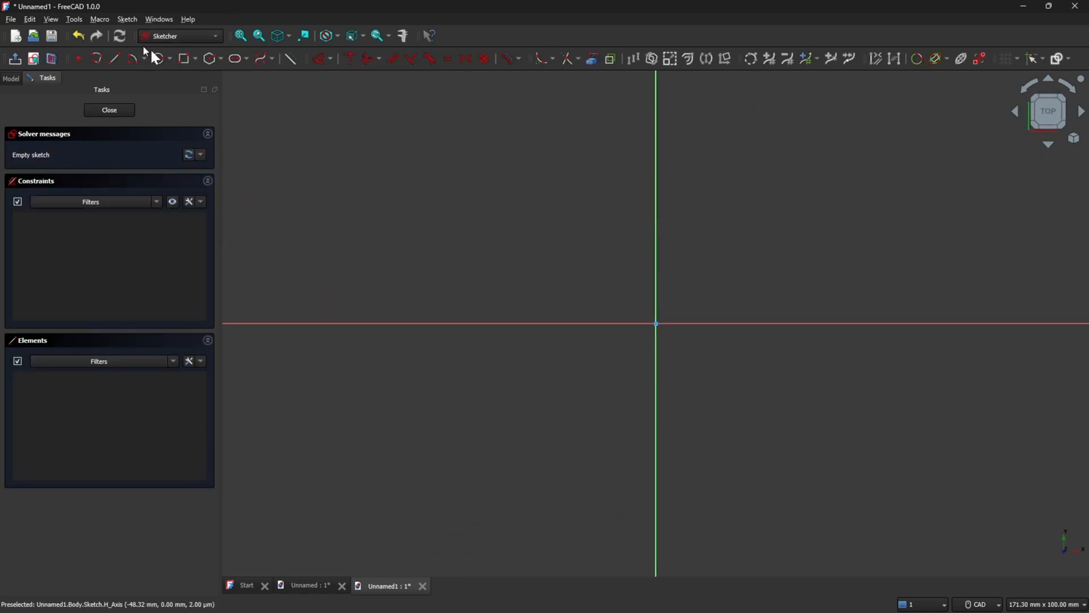
{"action": "left_click", "coordinate": [97, 63]}
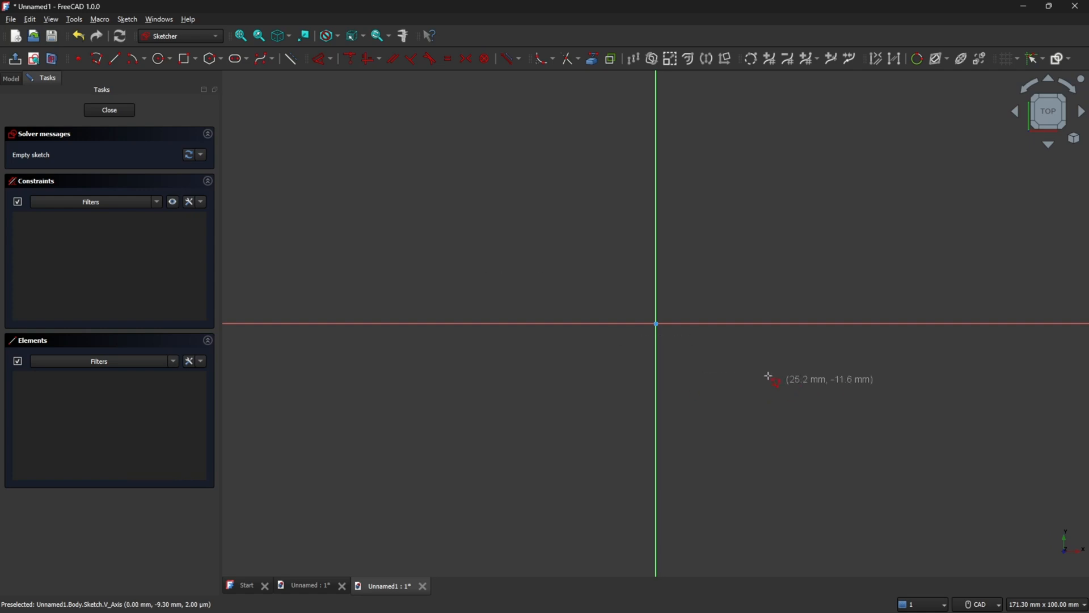
{"action": "left_click", "coordinate": [657, 324]}
{"action": "left_click", "coordinate": [657, 235]}
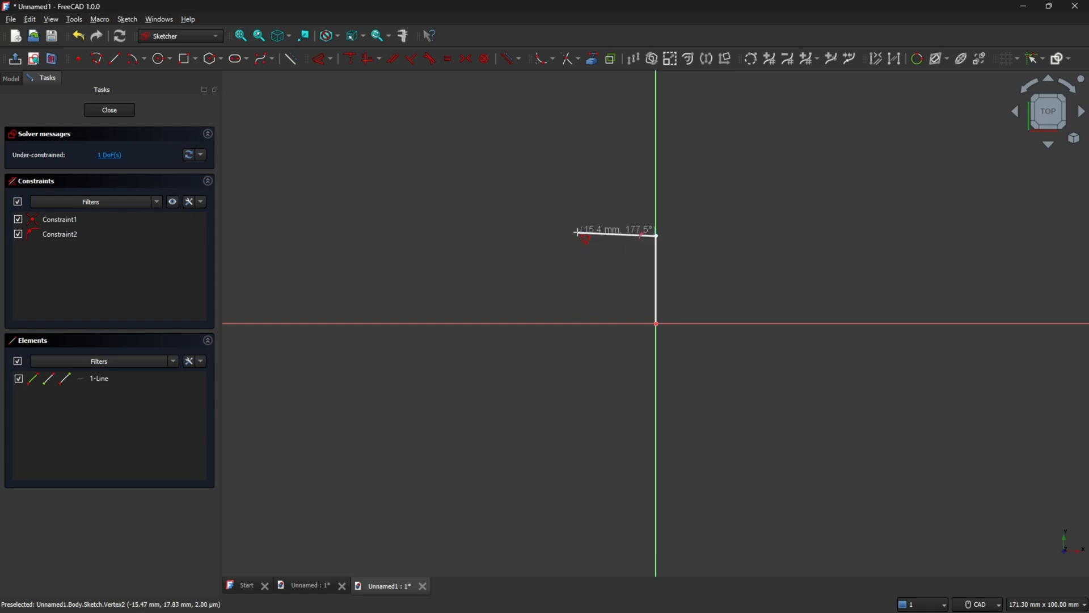
{"action": "left_click", "coordinate": [578, 236]}
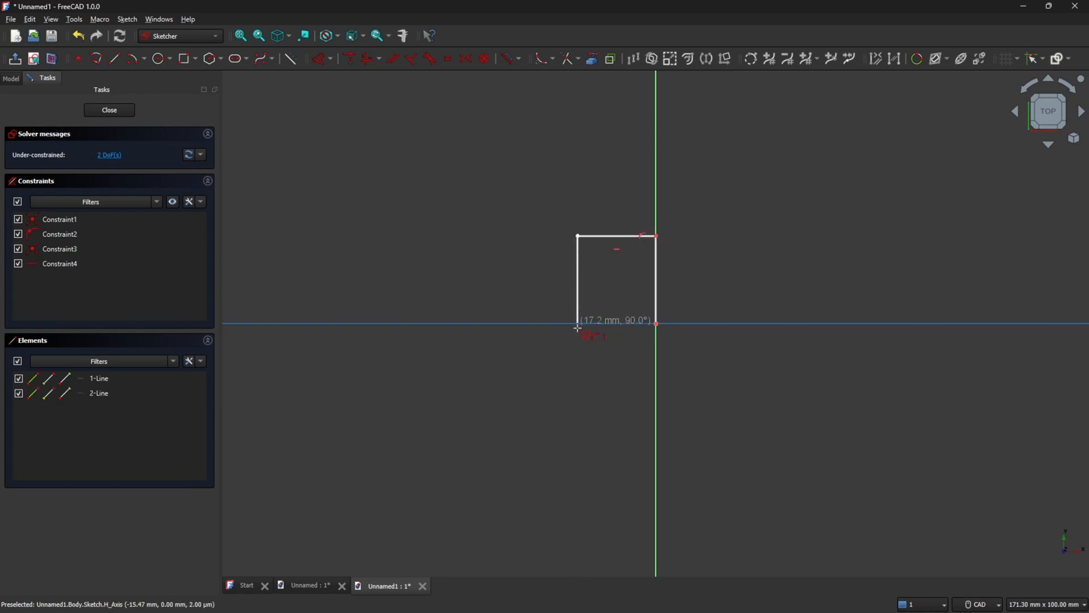
{"action": "left_click", "coordinate": [577, 324]}
{"action": "left_click", "coordinate": [657, 324]}
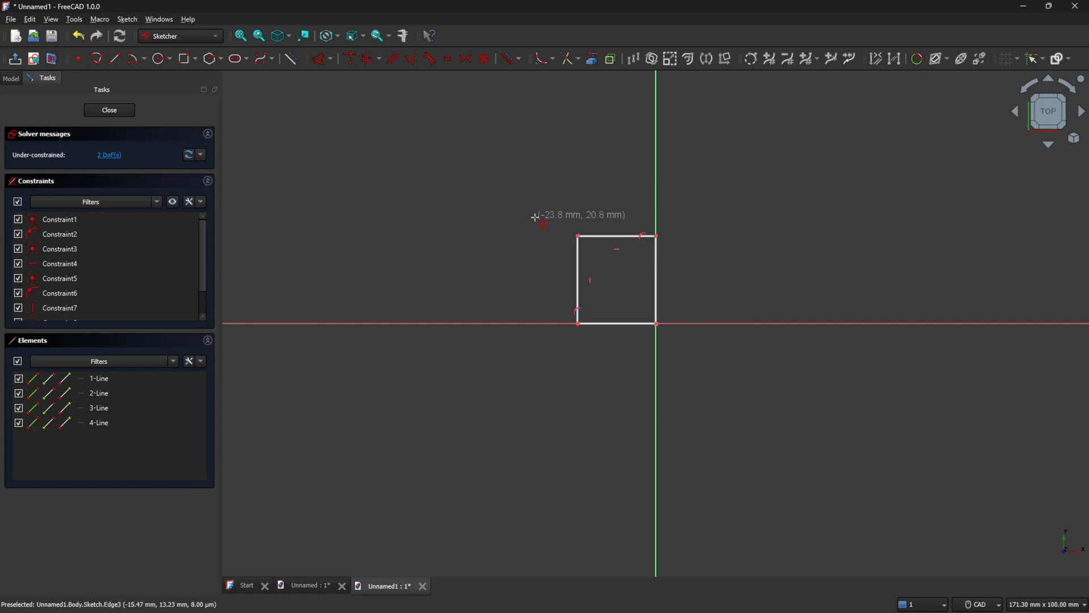
{"action": "key", "text": "Escape"}
Constrain the left vertical line's length to 20 mm.
{"action": "left_click_drag", "start_coordinate": [577, 268], "coordinate": [571, 264]}
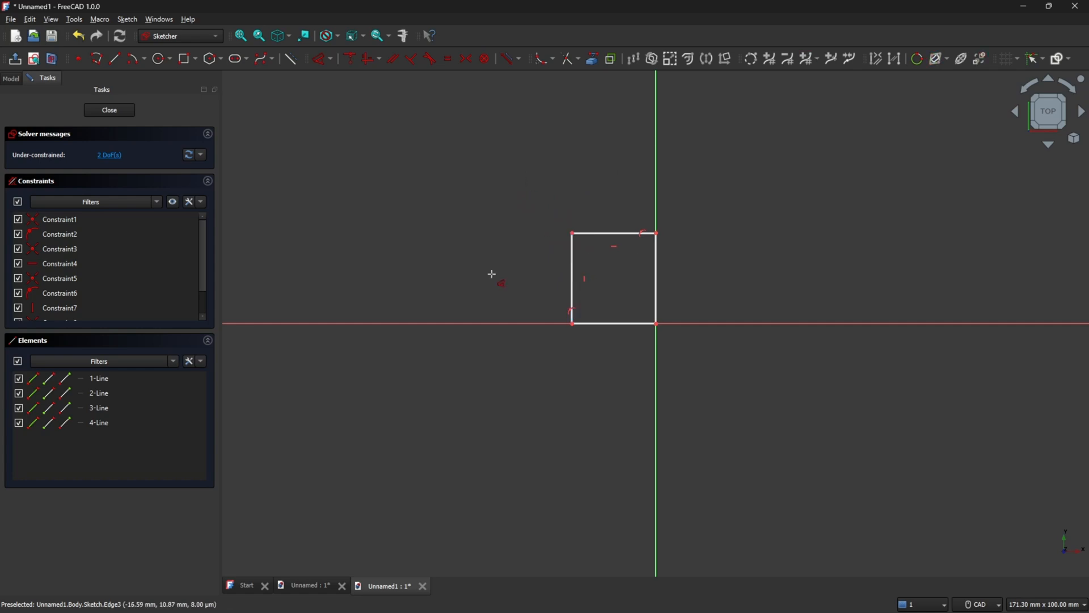
{"action": "left_click", "coordinate": [573, 278]}
{"action": "left_click", "coordinate": [533, 278]}
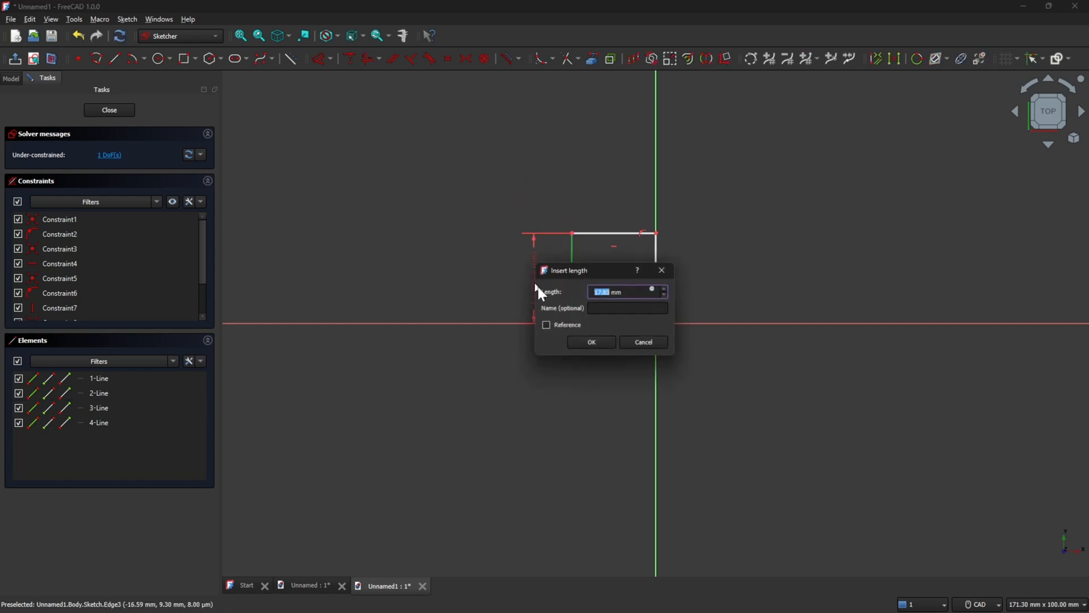
{"action": "type", "text": "20"}
{"action": "key", "text": "Return"}
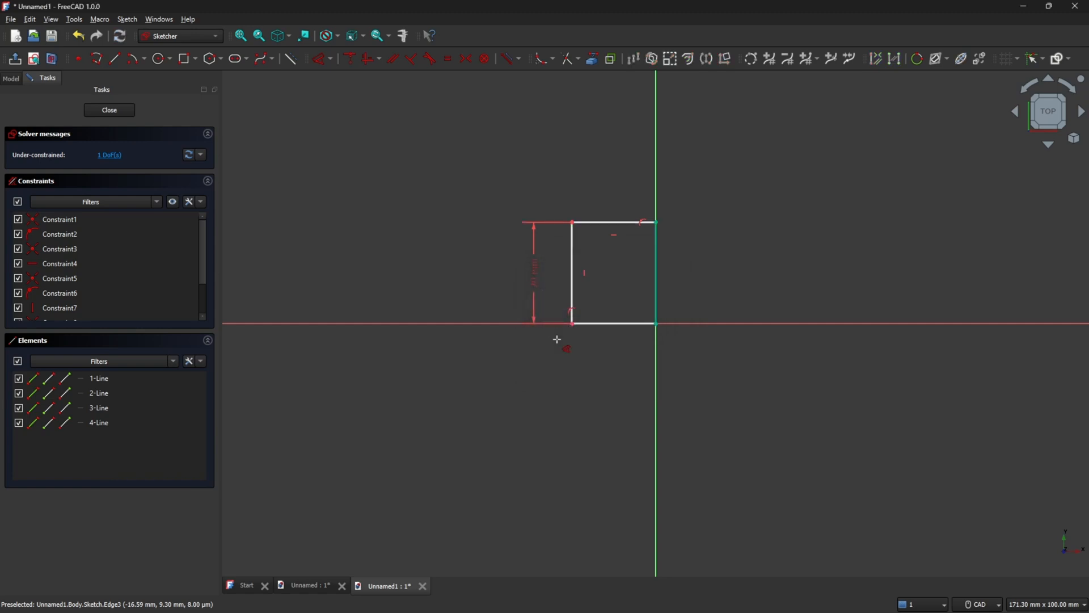
Constrain the top line's length to 20 mm and close the sketch.
{"action": "left_click", "coordinate": [634, 235]}
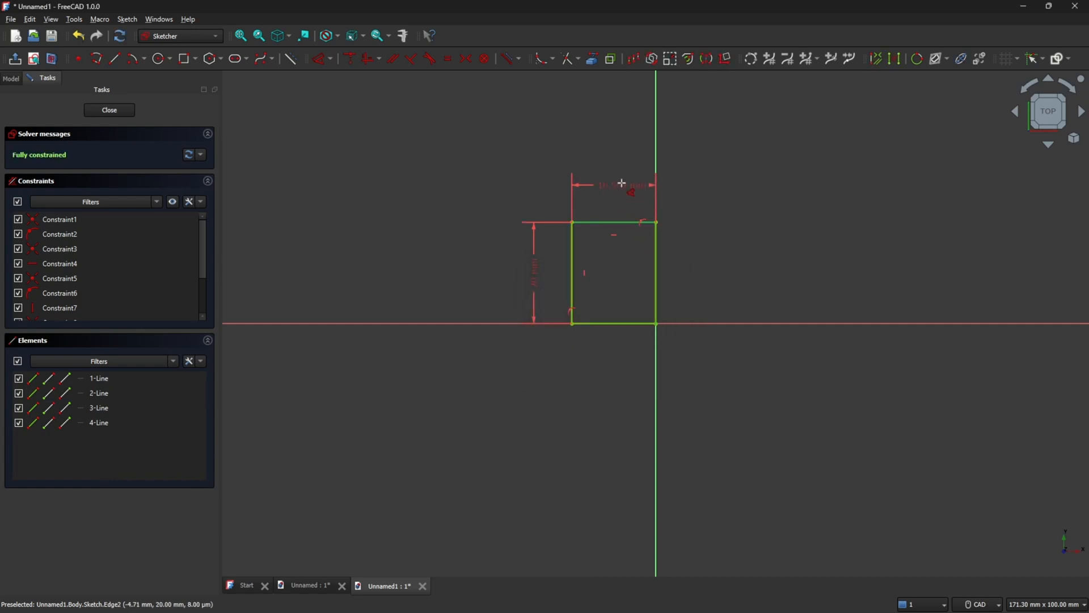
{"action": "left_click", "coordinate": [620, 182]}
{"action": "type", "text": "20"}
{"action": "key", "text": "Return"}
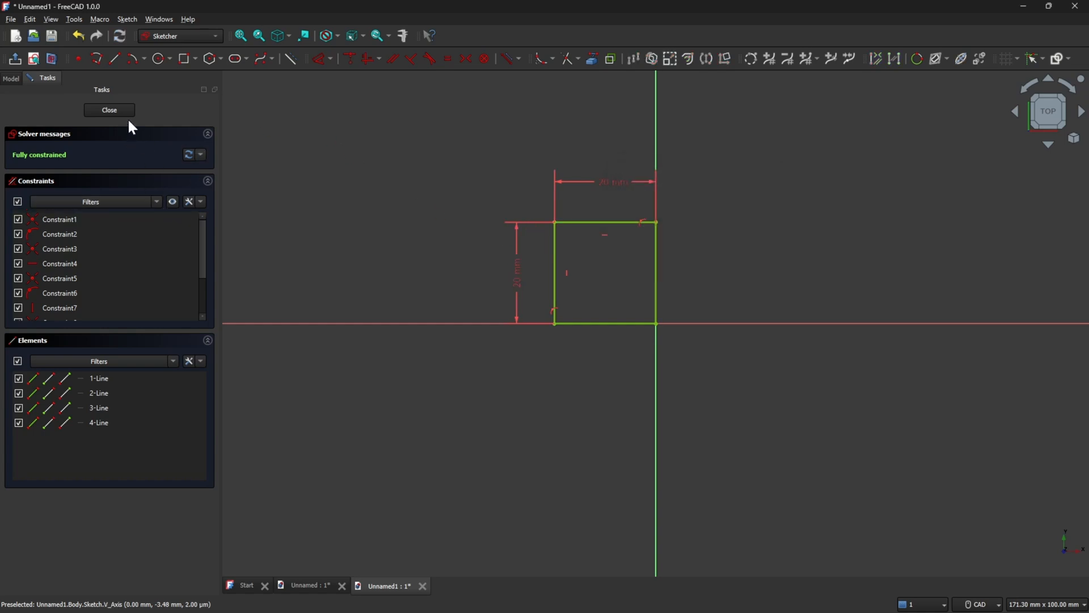
{"action": "left_click", "coordinate": [109, 110]}
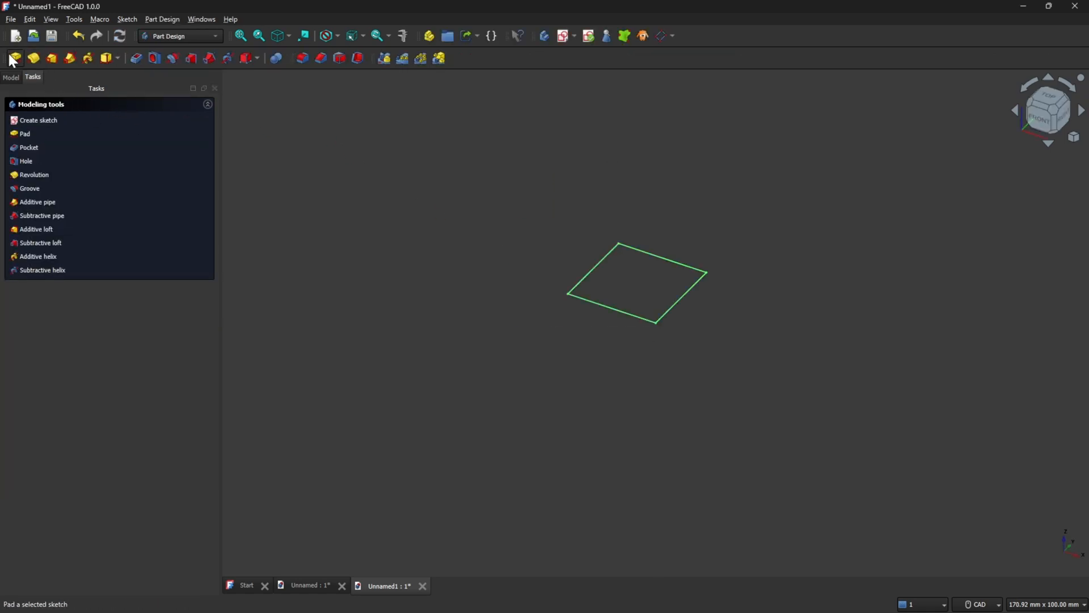
Pad the sketch to a length of 20 mm.
{"action": "left_click", "coordinate": [15, 57]}
{"action": "type", "text": "20"}
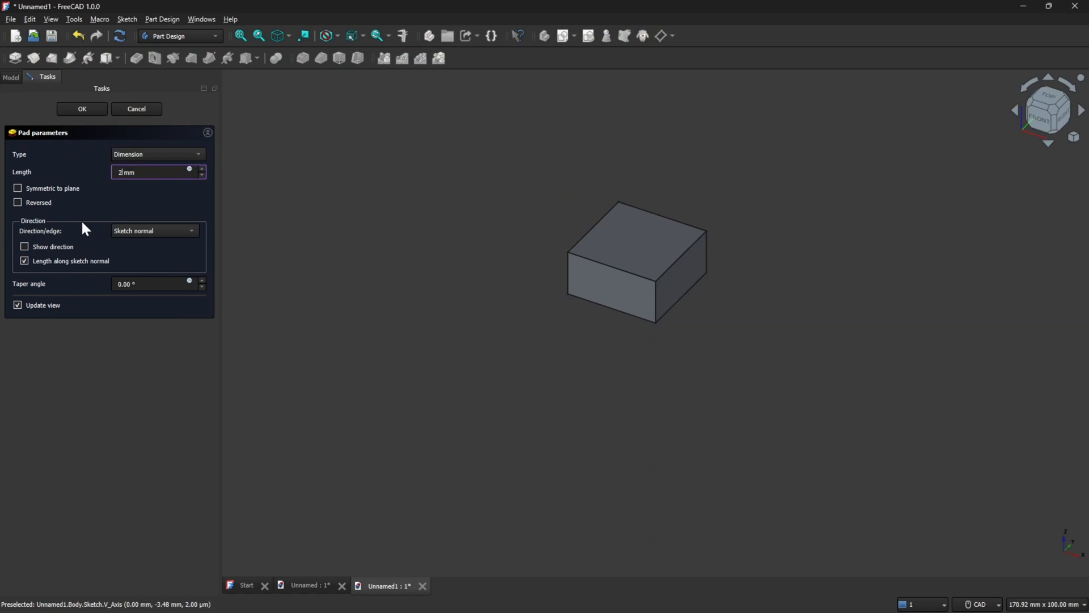
{"action": "key", "text": "Return"}
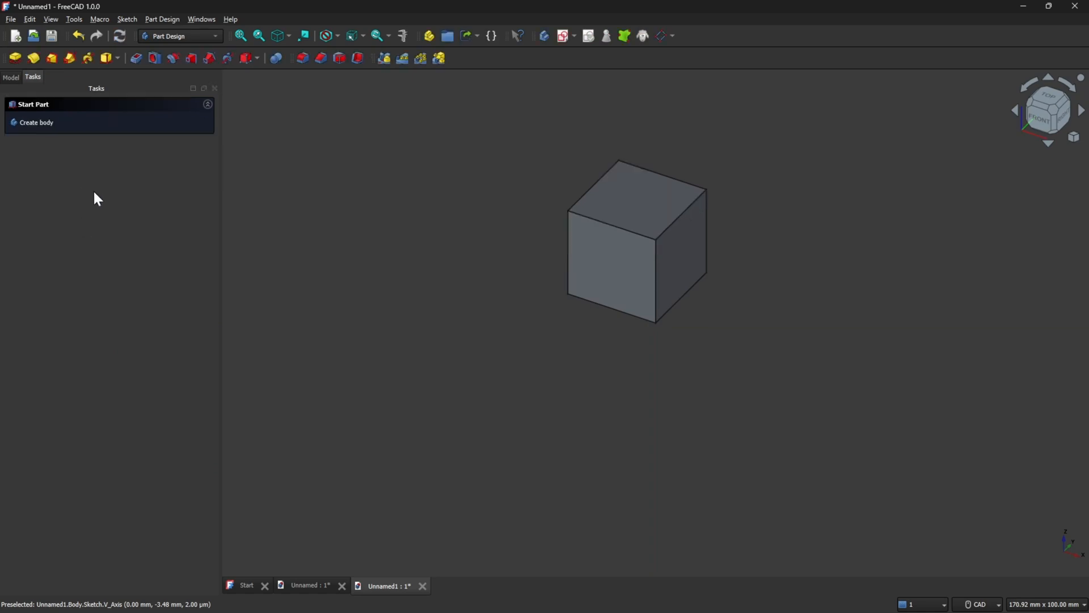
Open the model tree and create a new document.
{"action": "left_click", "coordinate": [10, 78]}
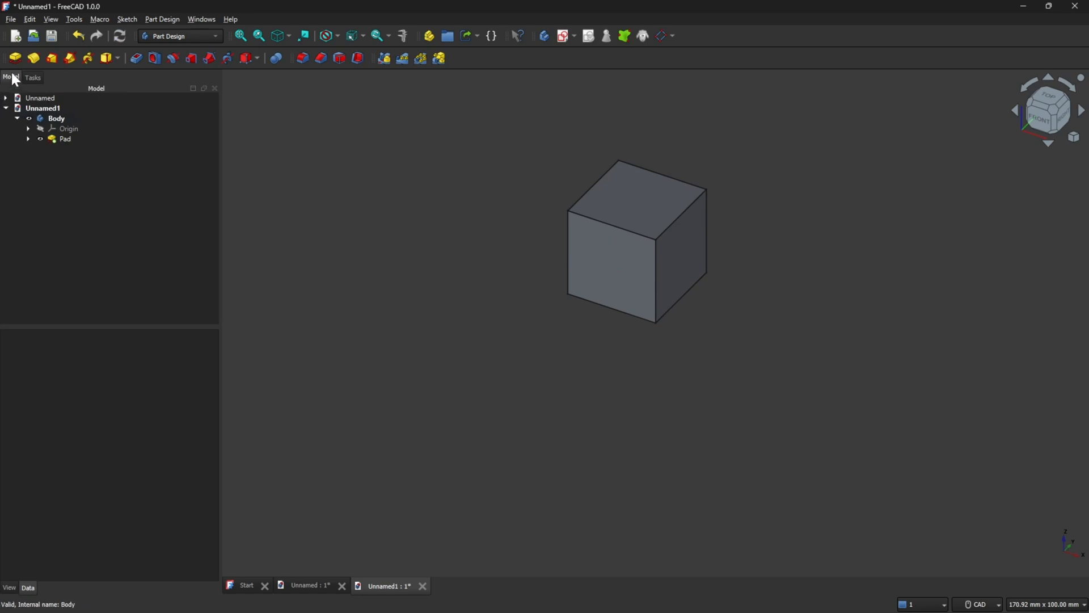
{"action": "left_click", "coordinate": [16, 36]}
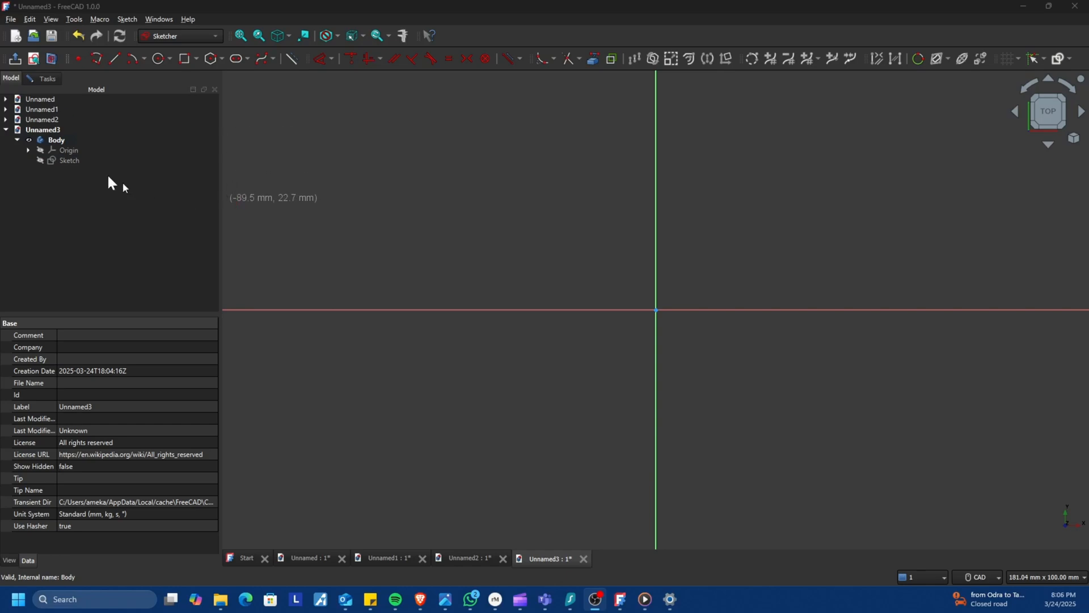
Sketch a corner rectangle of about 26 by 22 mm from the origin and undo it.
{"action": "left_click", "coordinate": [196, 58]}
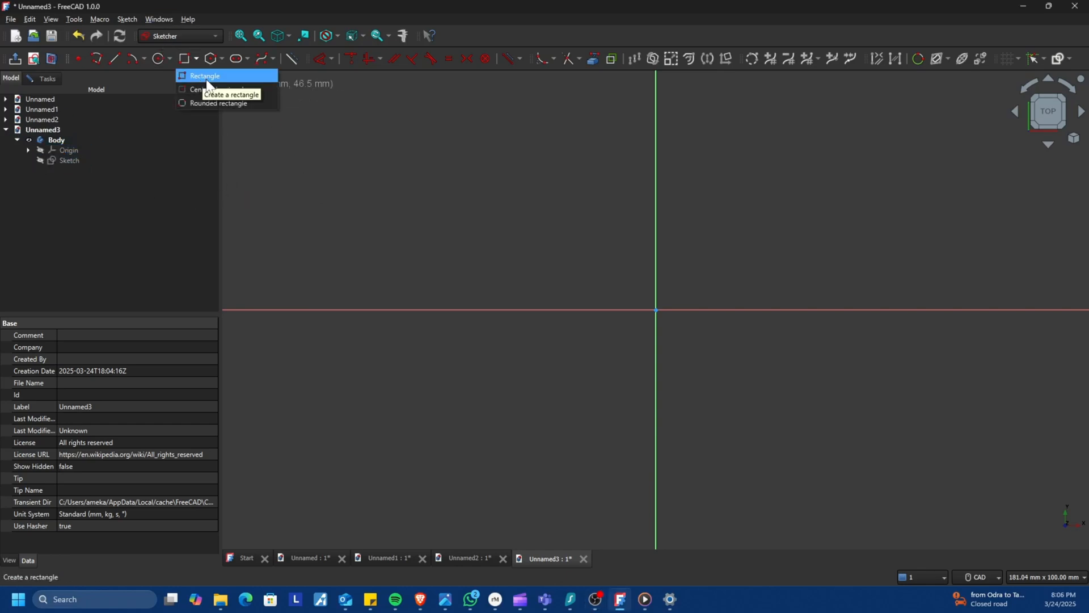
{"action": "left_click", "coordinate": [207, 79]}
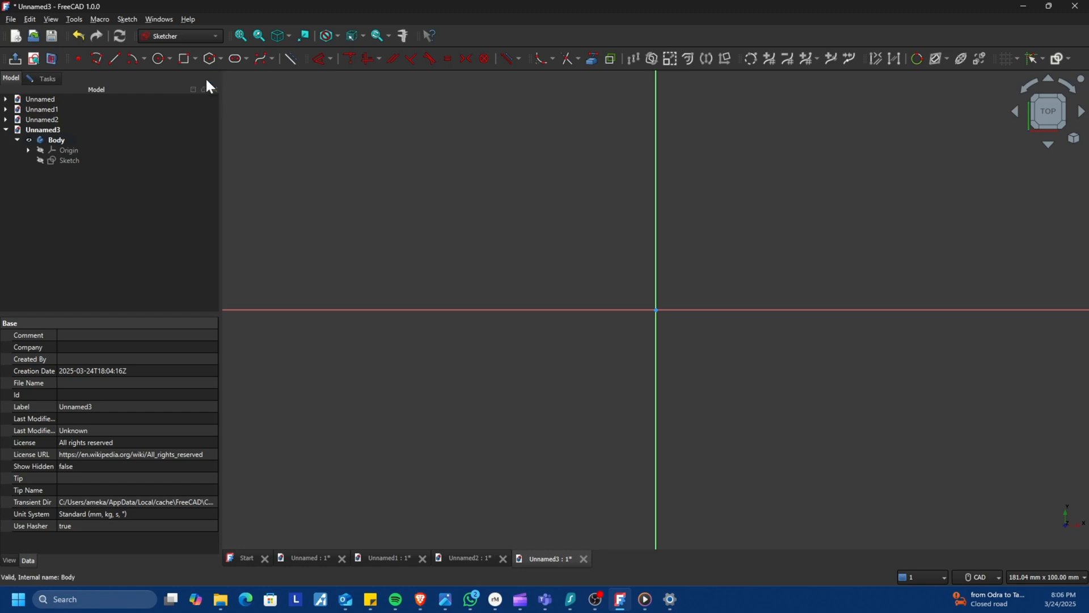
{"action": "left_click", "coordinate": [657, 311]}
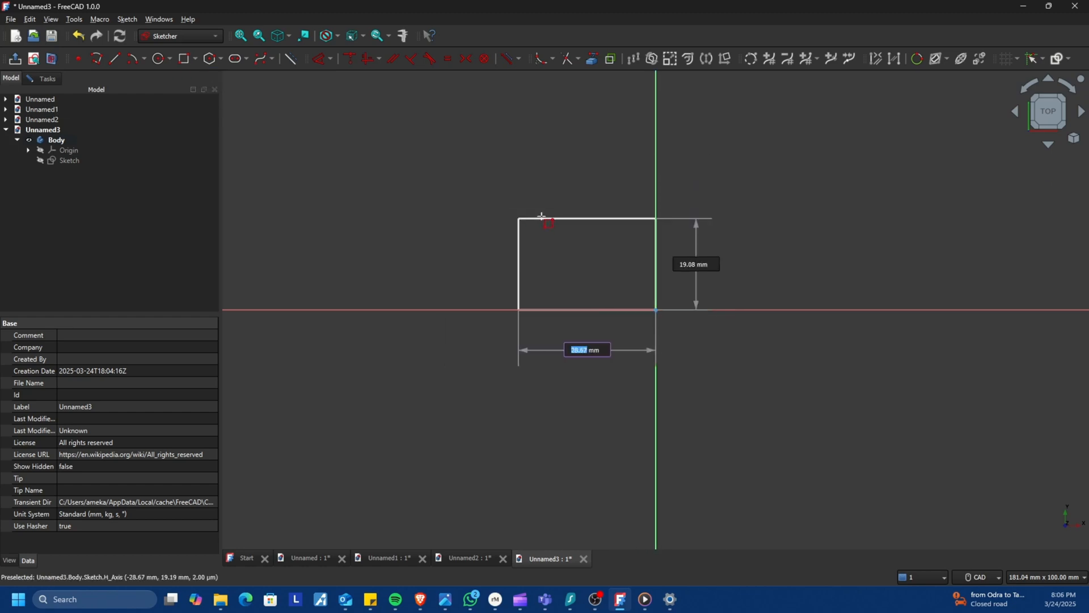
{"action": "left_click", "coordinate": [530, 202]}
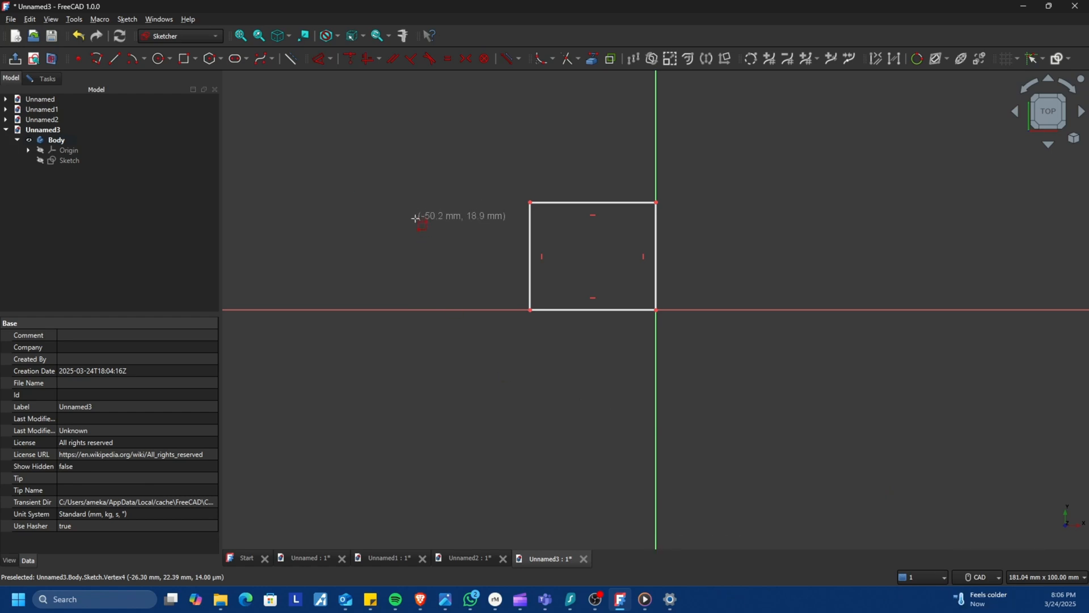
{"action": "right_click", "coordinate": [476, 168]}
{"action": "key", "text": "ctrl+z"}
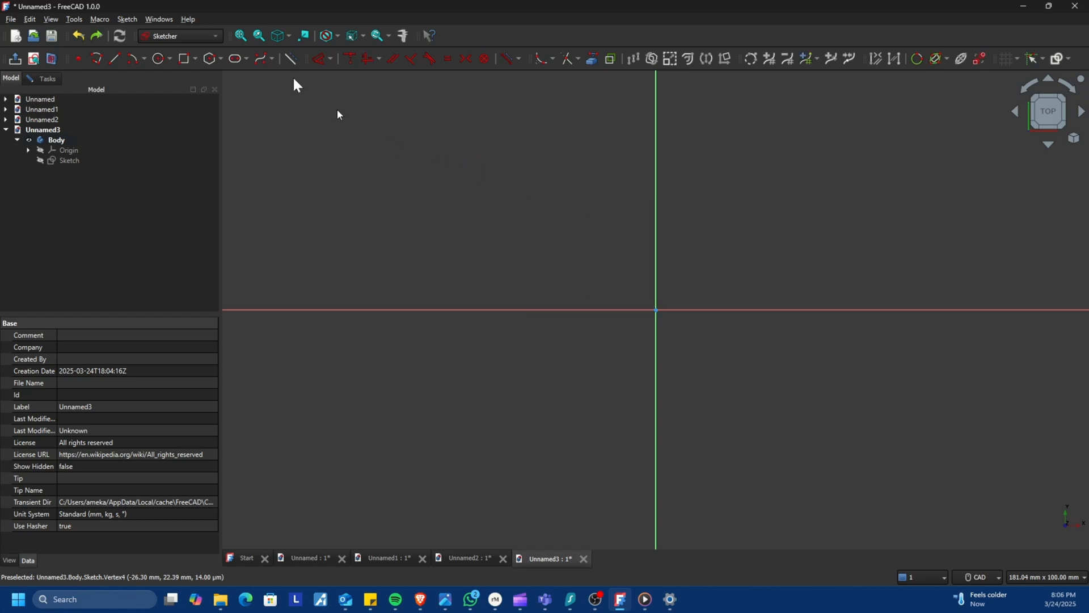
Draw a centered rectangle about 38 by 34 mm around the origin and close the sketch.
{"action": "left_click", "coordinate": [194, 59]}
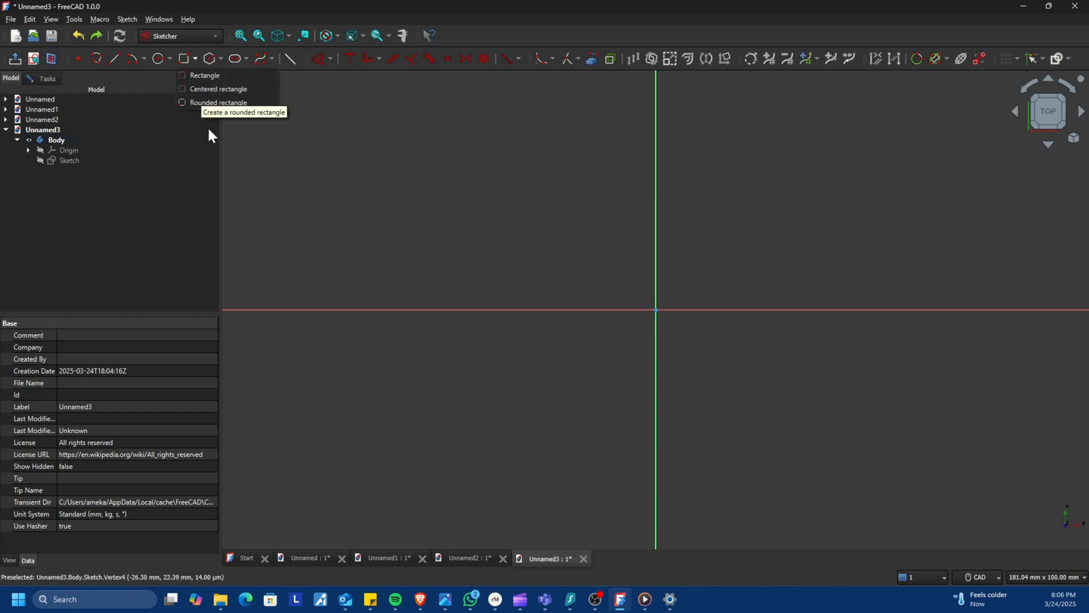
{"action": "left_click", "coordinate": [215, 89]}
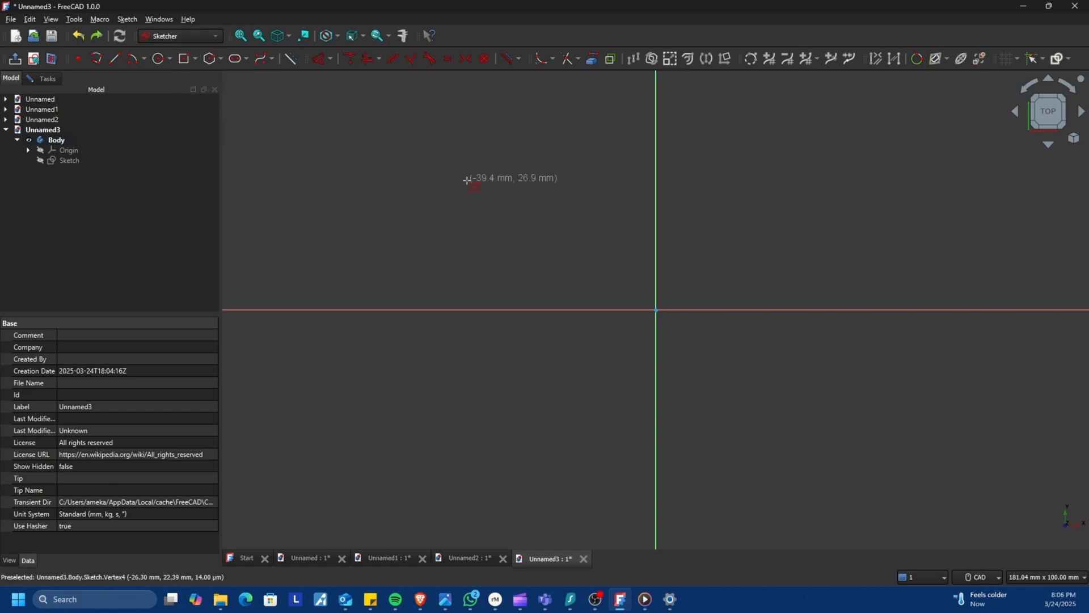
{"action": "left_click", "coordinate": [656, 310]}
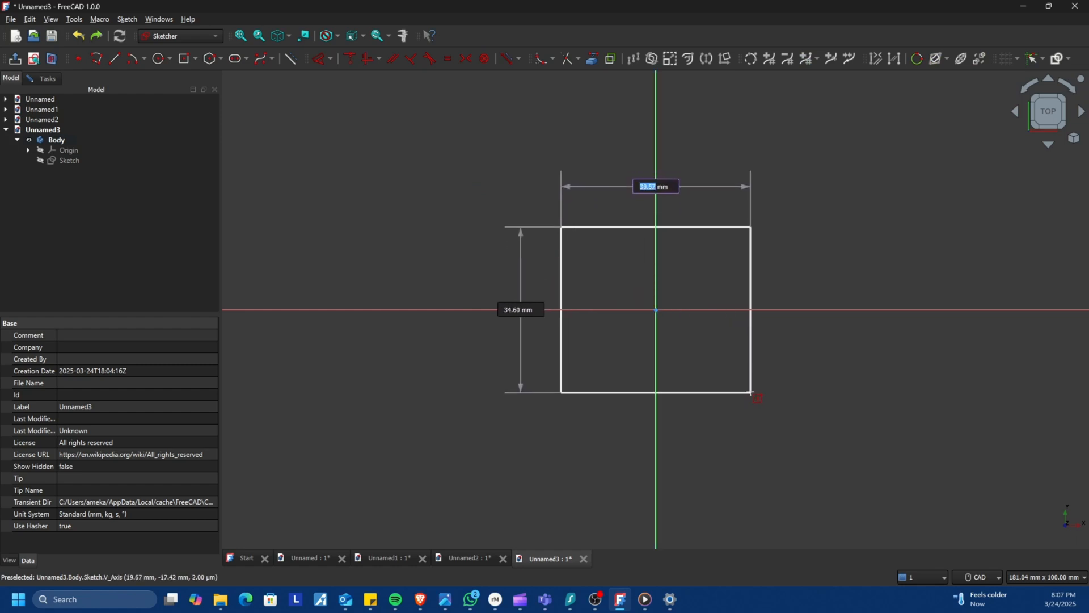
{"action": "left_click", "coordinate": [746, 392]}
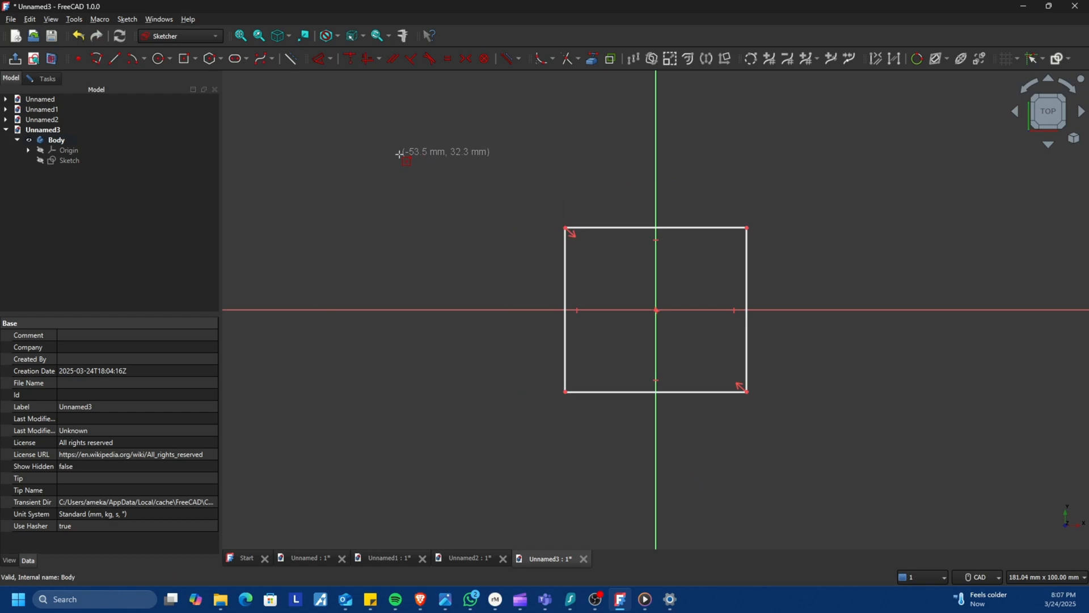
{"action": "key", "text": "Escape"}
{"action": "key", "text": "Escape"}
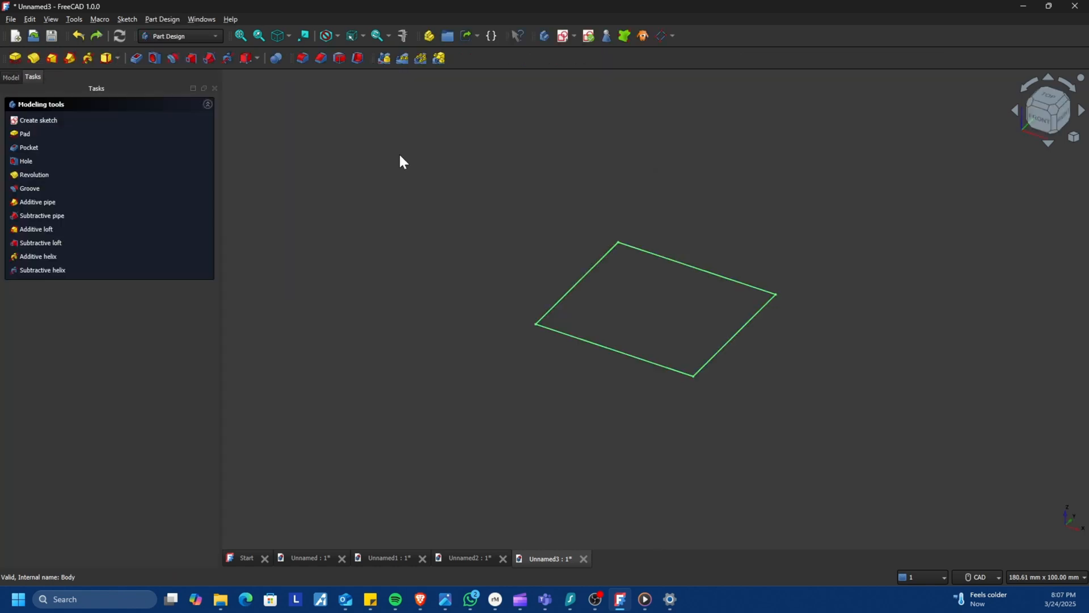
Reopen the sketch for editing from the model tree and undo the centered rectangle.
{"action": "left_click", "coordinate": [649, 259]}
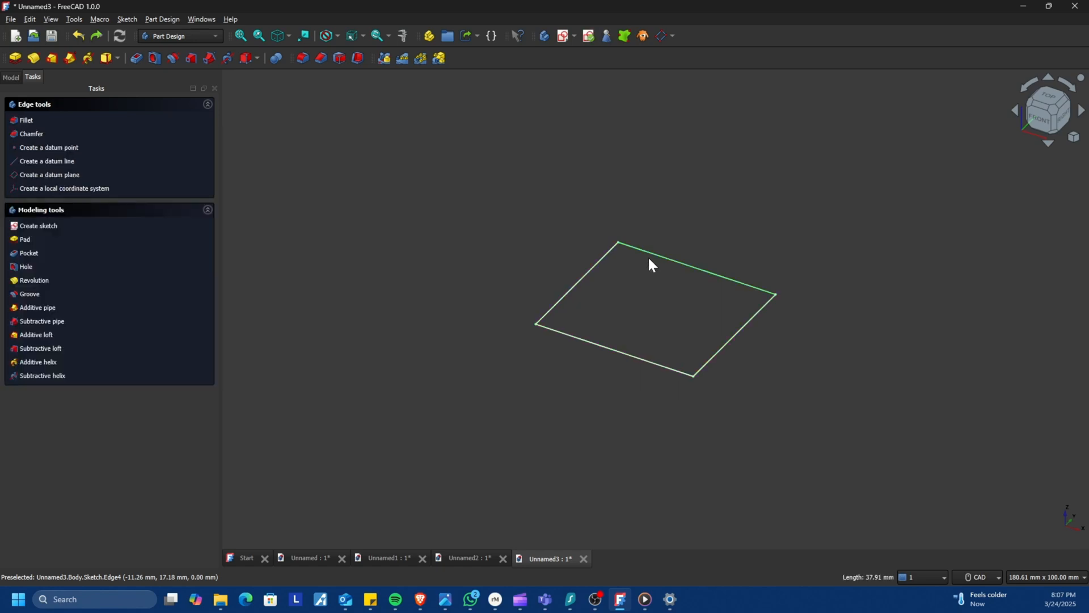
{"action": "left_click", "coordinate": [648, 256]}
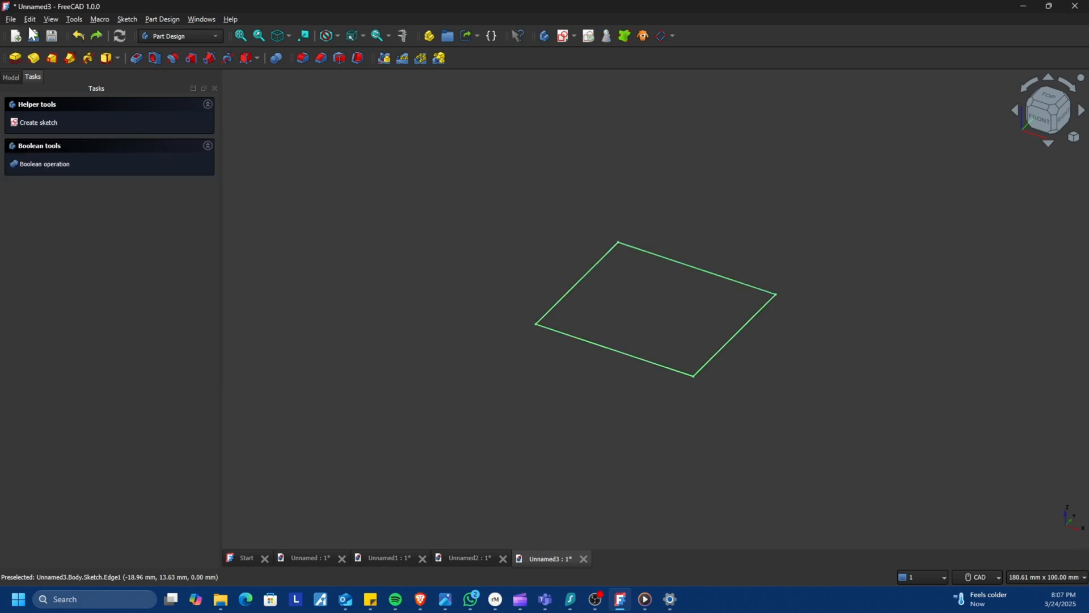
{"action": "left_click", "coordinate": [10, 78]}
{"action": "left_click", "coordinate": [69, 160]}
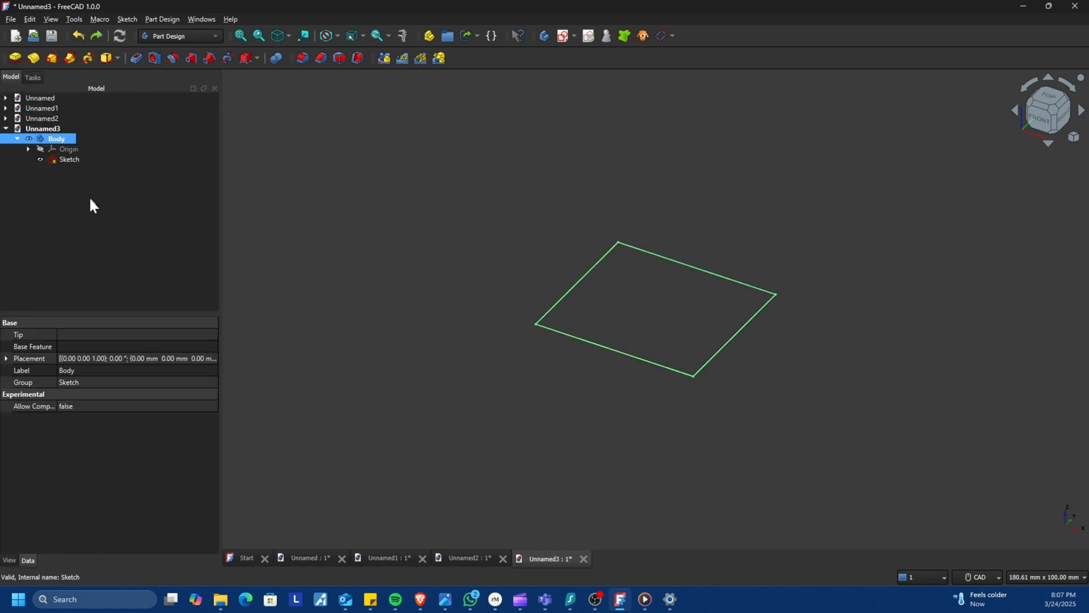
{"action": "left_click", "coordinate": [62, 161]}
{"action": "right_click", "coordinate": [62, 156]}
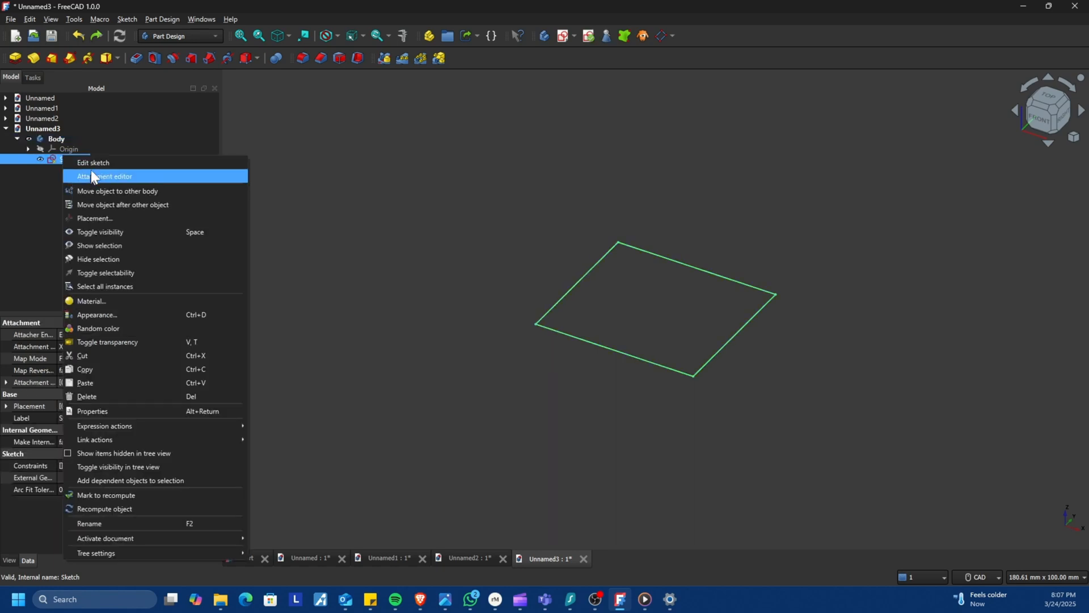
{"action": "left_click", "coordinate": [90, 162]}
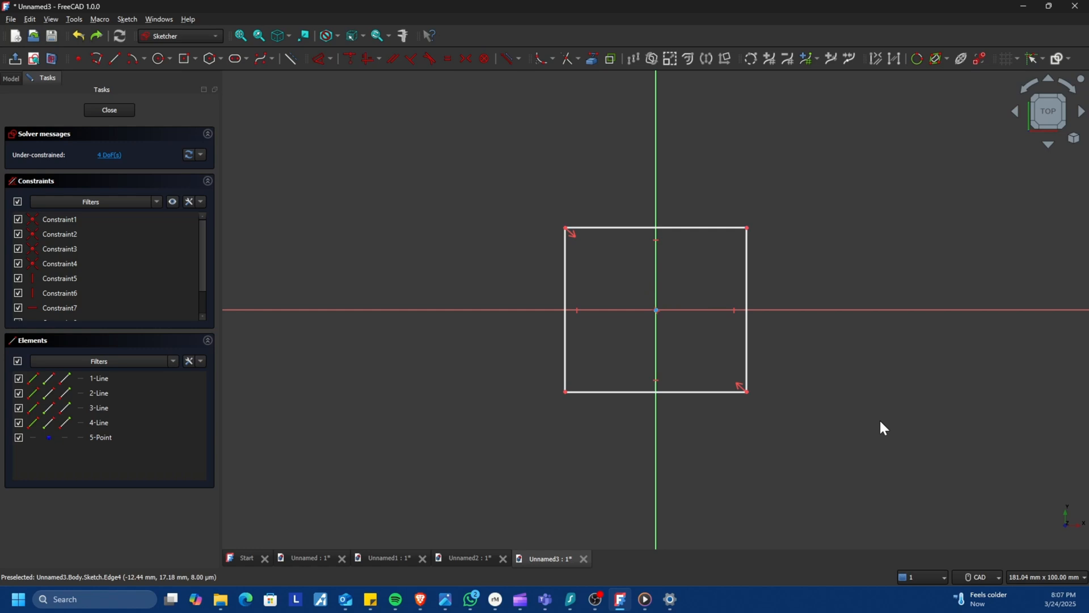
{"action": "key", "text": "ctrl+z"}
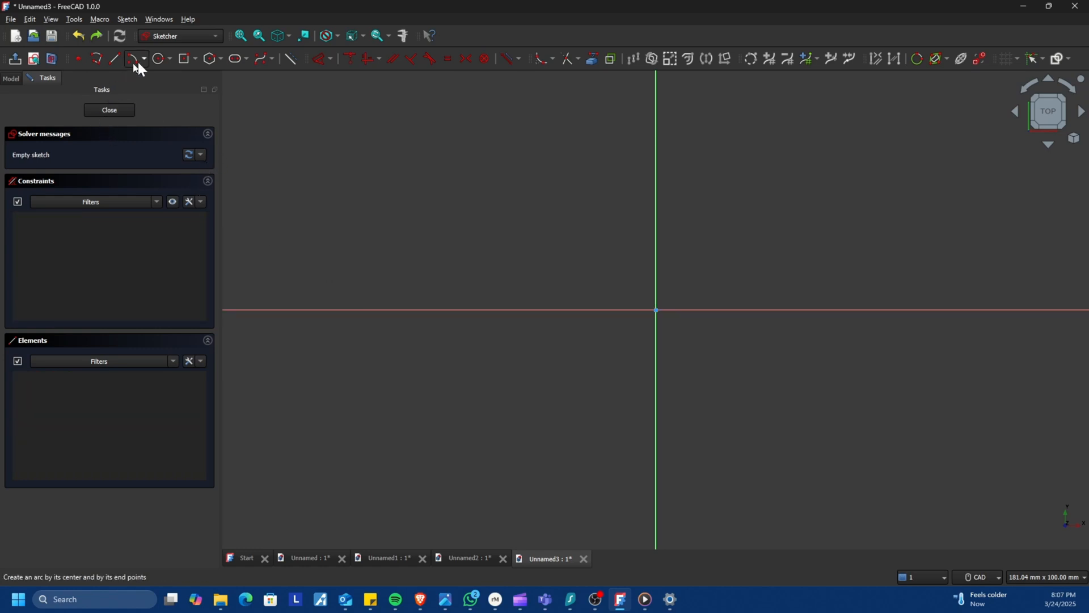
Try to draw a rounded rectangle from the origin, then close the sketch.
{"action": "left_click", "coordinate": [194, 59]}
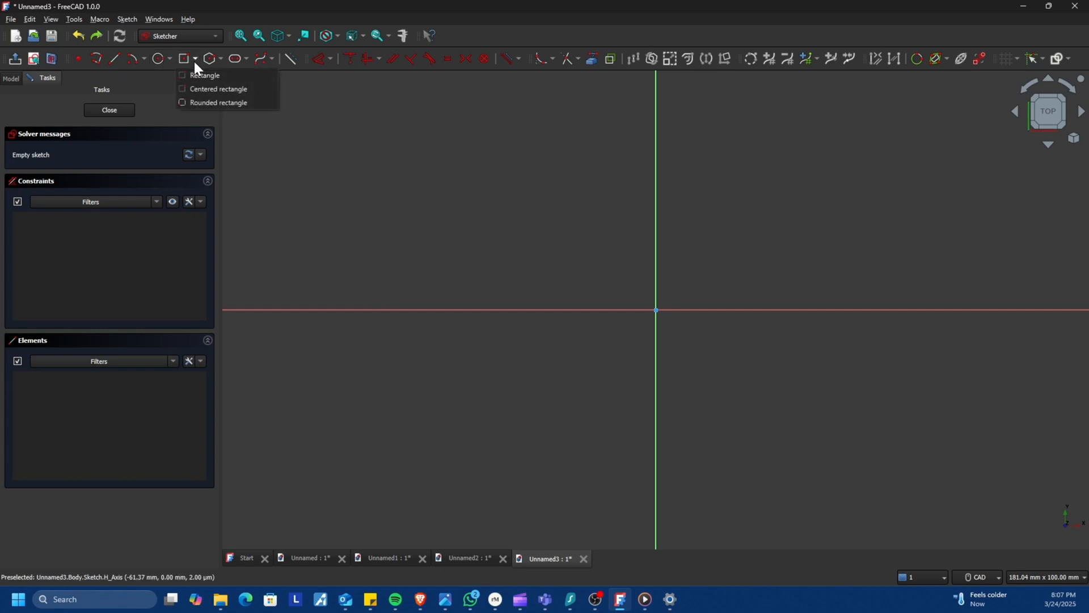
{"action": "left_click", "coordinate": [214, 103]}
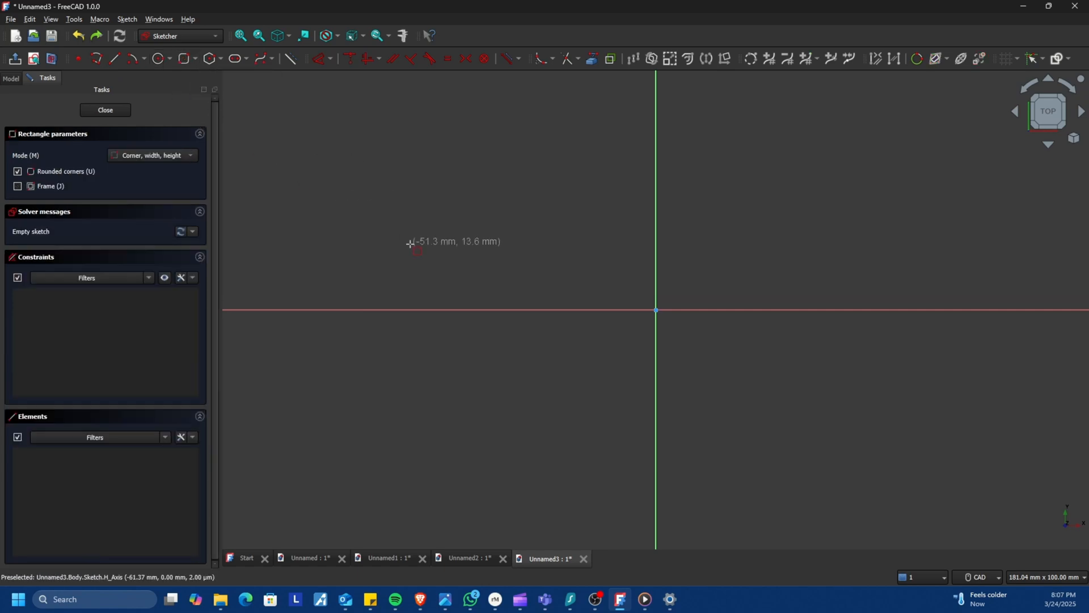
{"action": "left_click", "coordinate": [656, 310]}
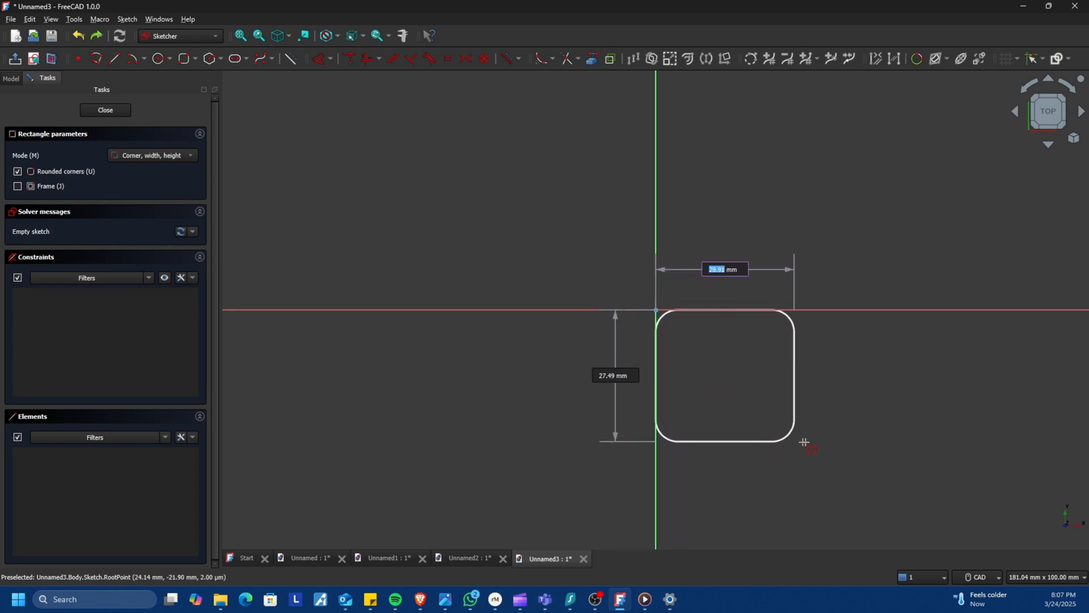
{"action": "left_click", "coordinate": [834, 461]}
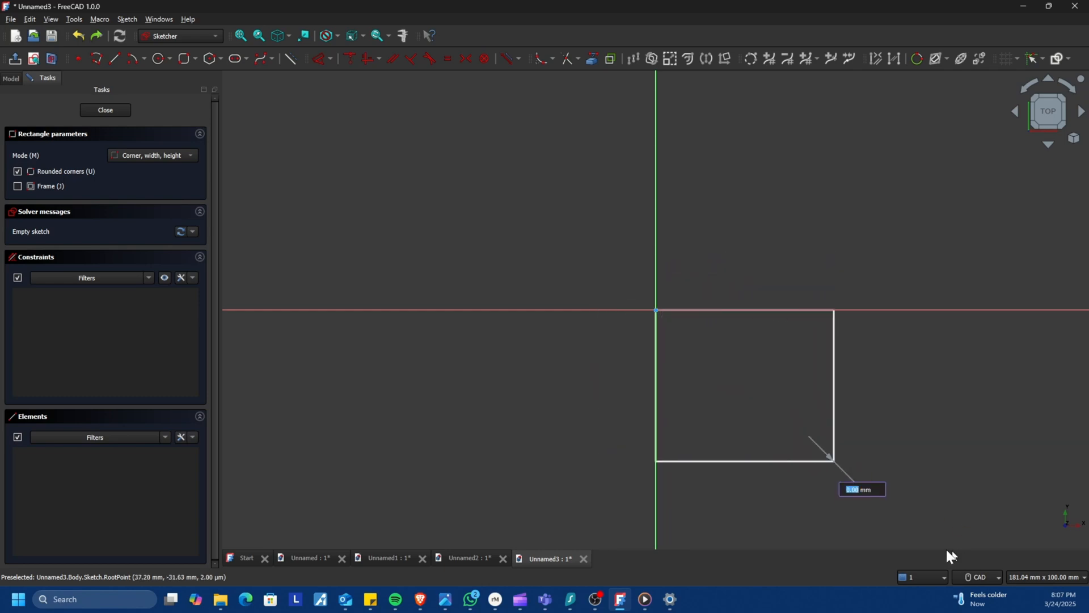
{"action": "left_click", "coordinate": [103, 111]}
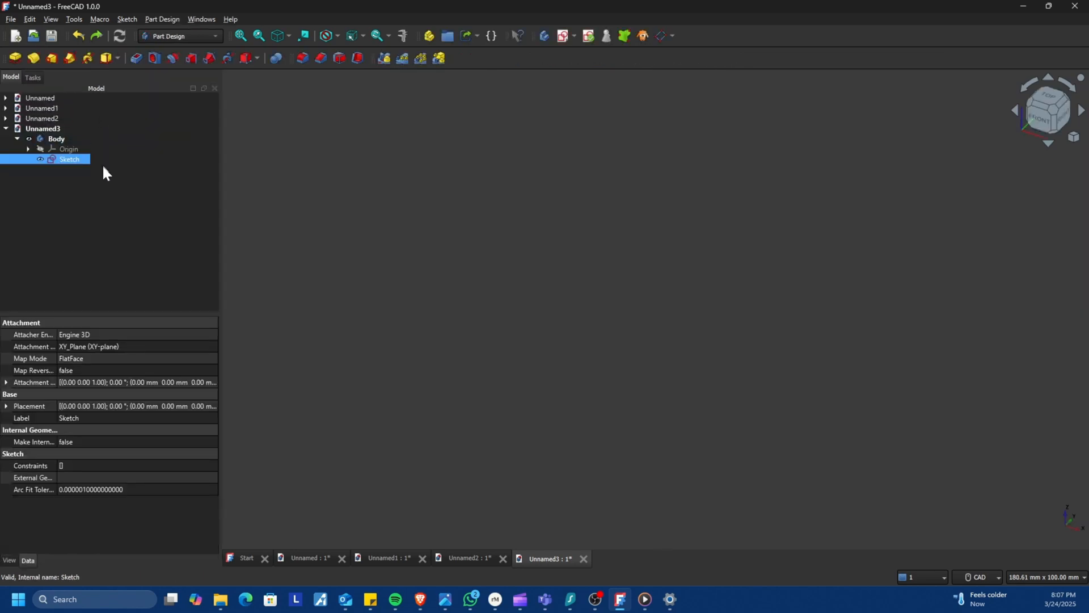
Reopen the sketch and draw a corner rectangle about 27 by 23 mm from the origin toward the upper left.
{"action": "left_click", "coordinate": [45, 131]}
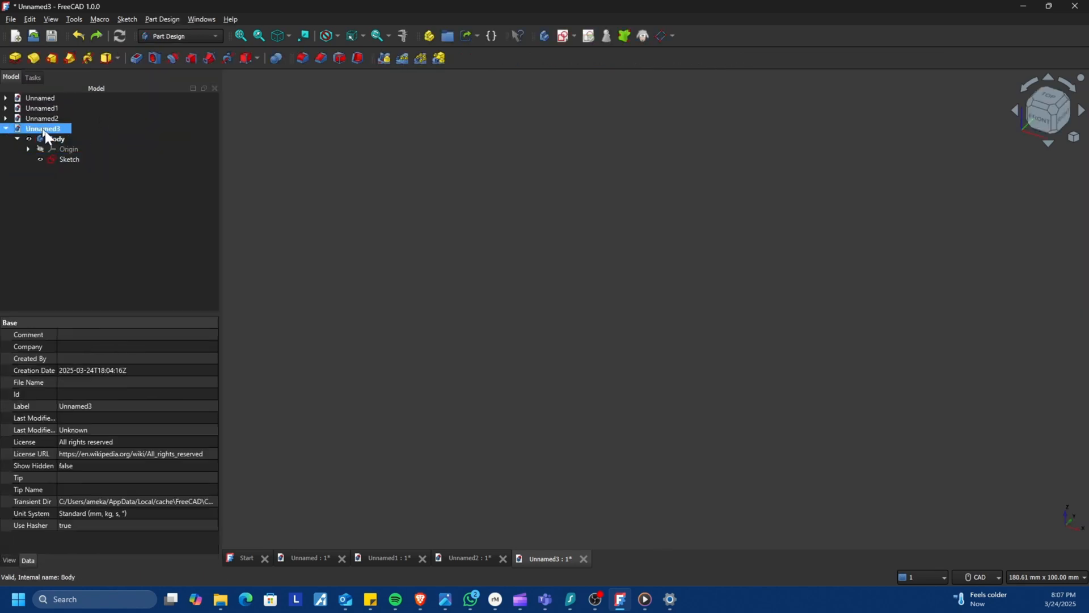
{"action": "left_click", "coordinate": [63, 160]}
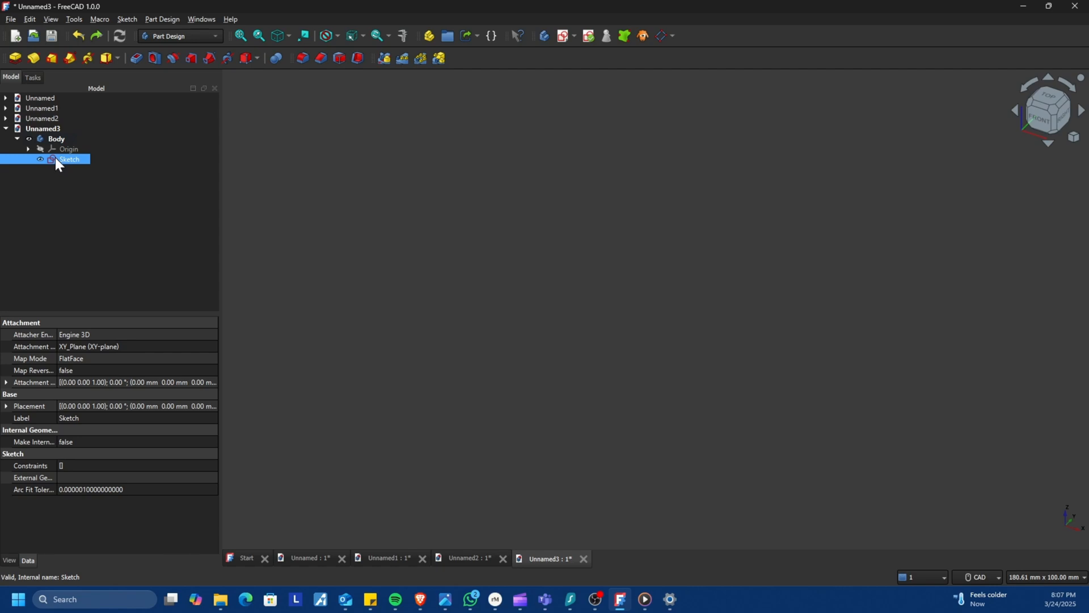
{"action": "right_click", "coordinate": [53, 158]}
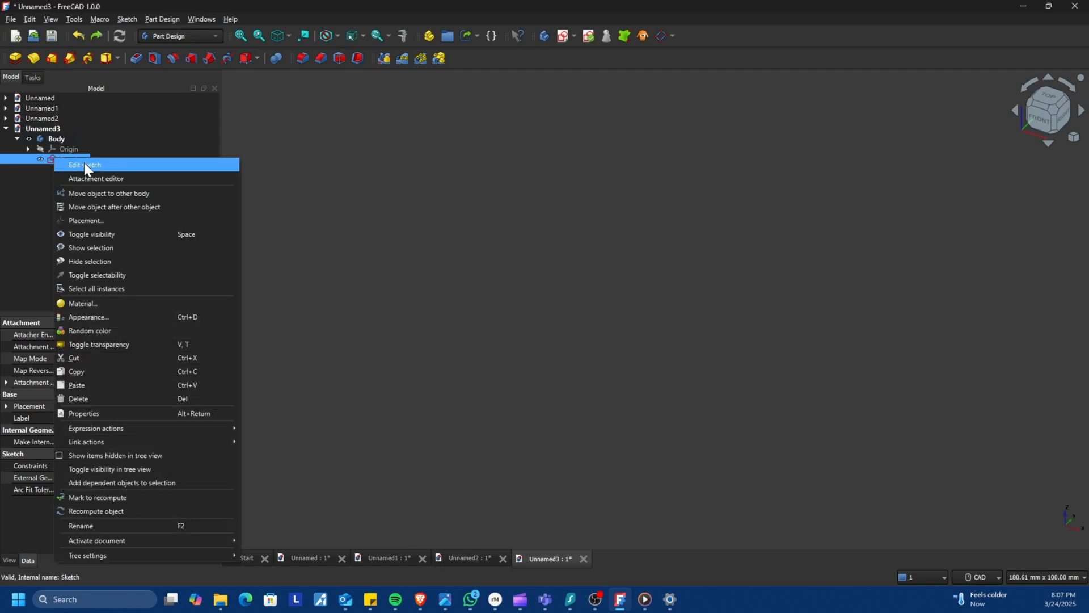
{"action": "left_click", "coordinate": [84, 162]}
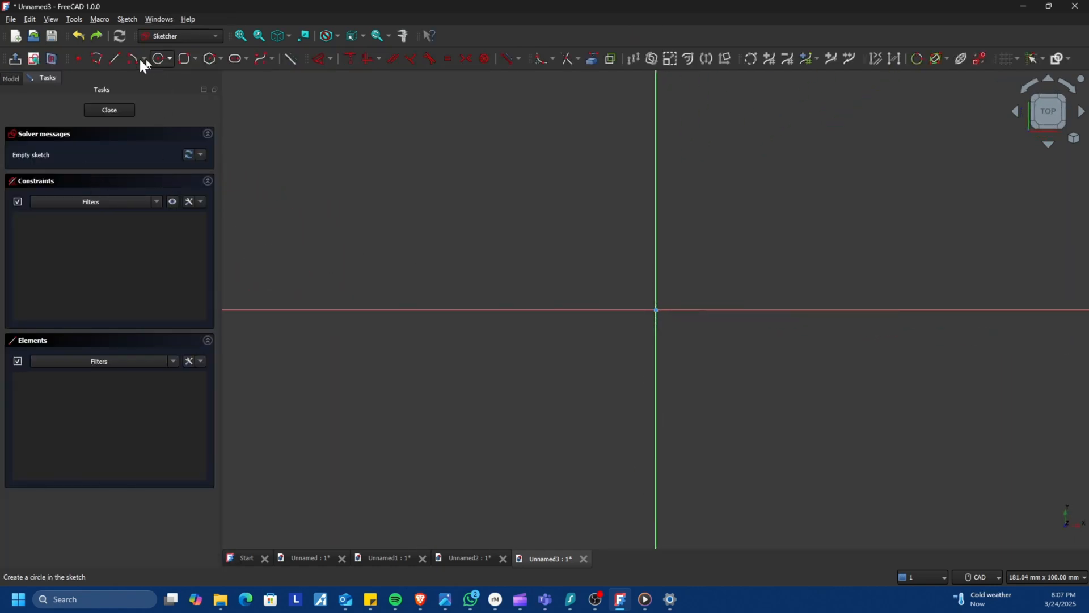
{"action": "left_click", "coordinate": [195, 58]}
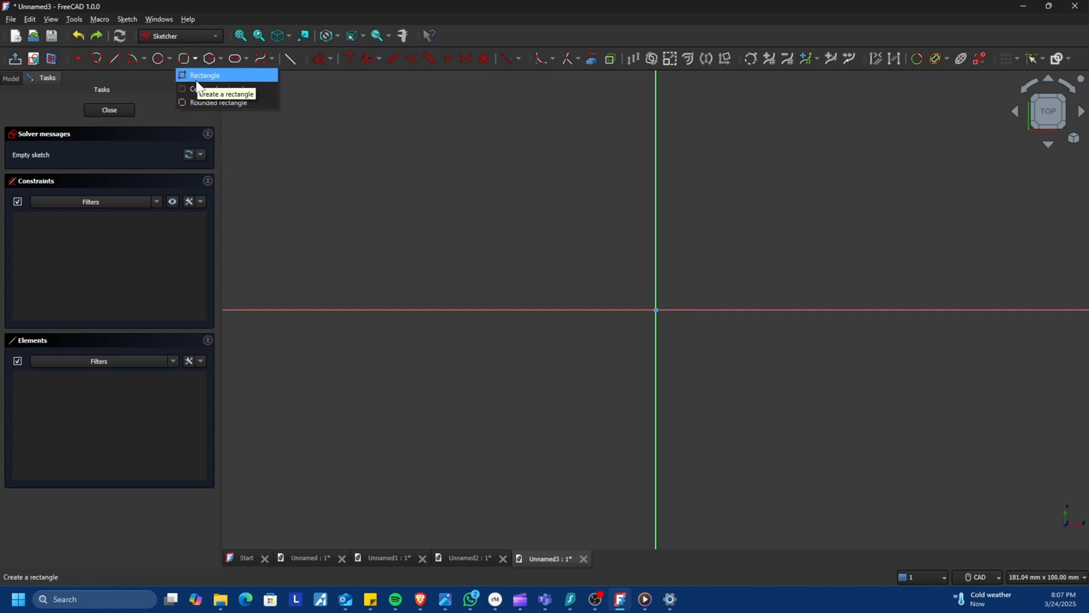
{"action": "left_click", "coordinate": [218, 75]}
{"action": "left_click", "coordinate": [657, 310]}
{"action": "left_click", "coordinate": [525, 197]}
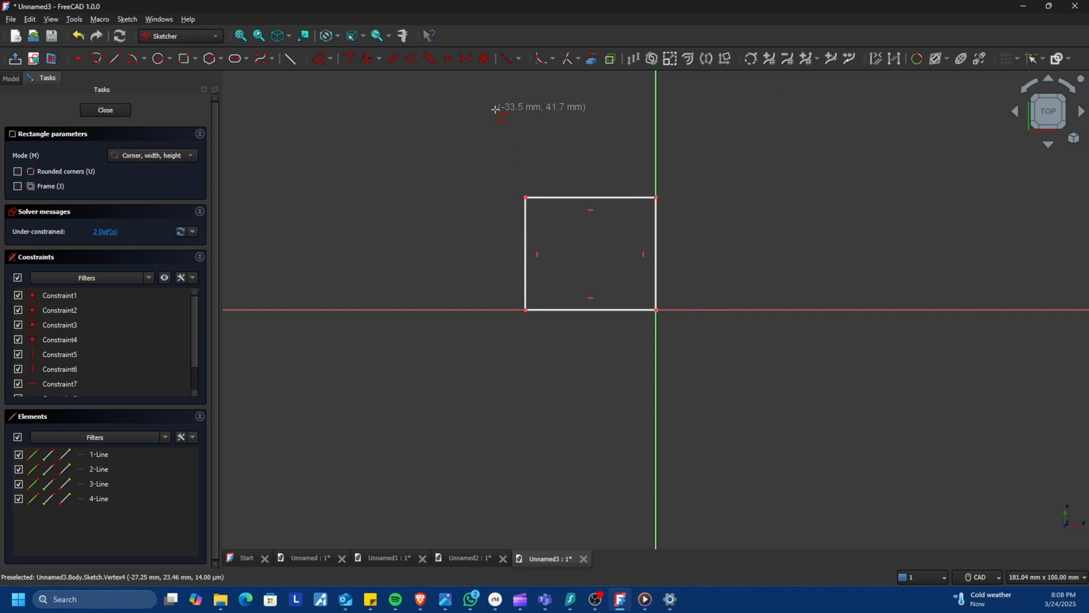
{"action": "key", "text": "Escape"}
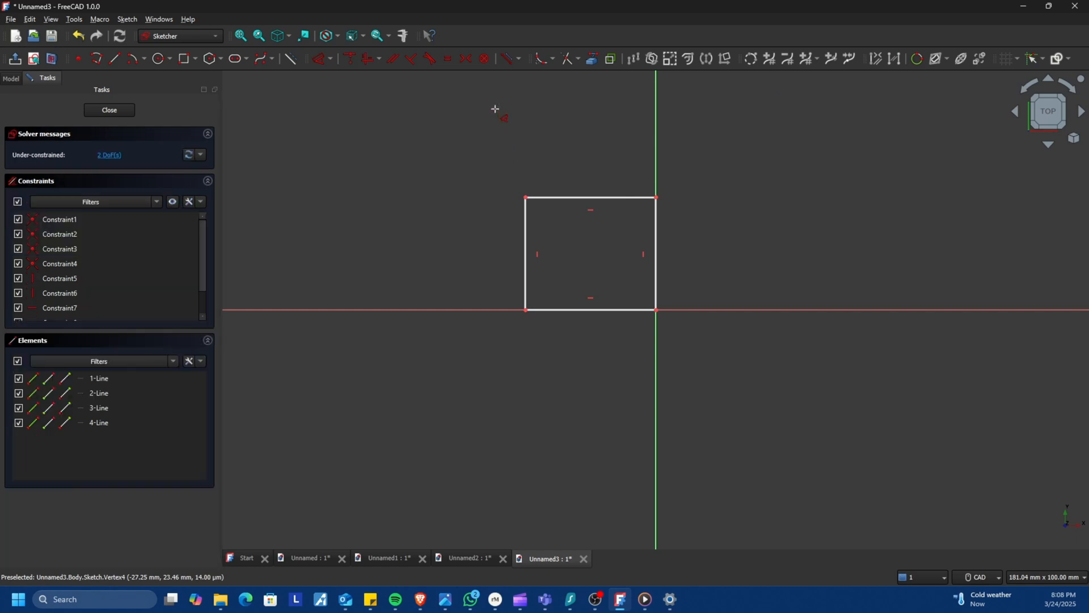
Dimension the rectangle's left edge and top edge both as 20 mm.
{"action": "left_click", "coordinate": [532, 240]}
{"action": "left_click", "coordinate": [467, 257]}
{"action": "type", "text": "20"}
{"action": "key", "text": "Return"}
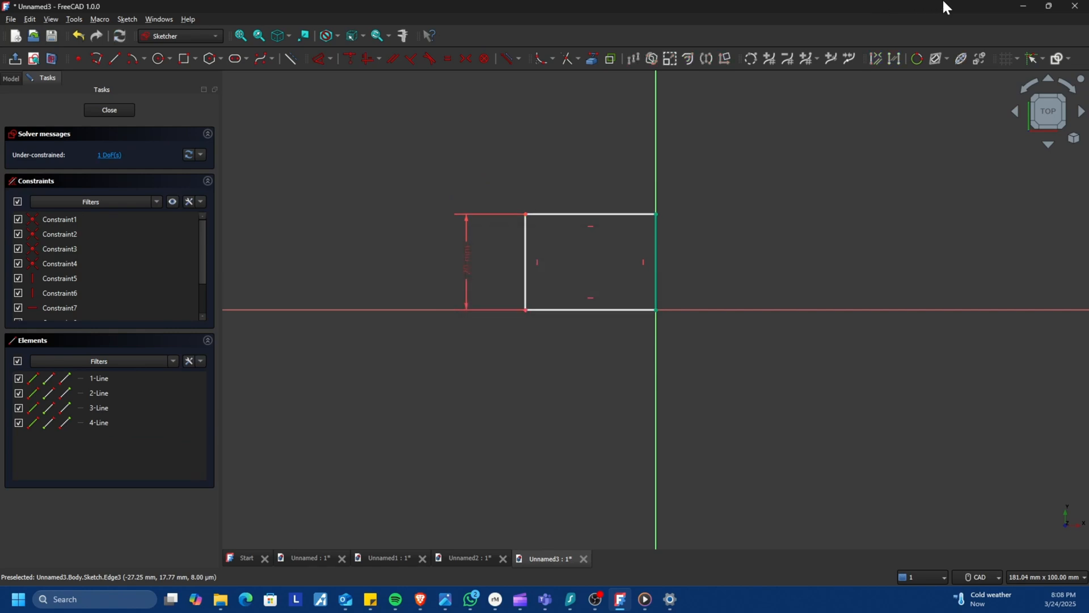
{"action": "left_click", "coordinate": [621, 214]}
{"action": "left_click", "coordinate": [615, 193]}
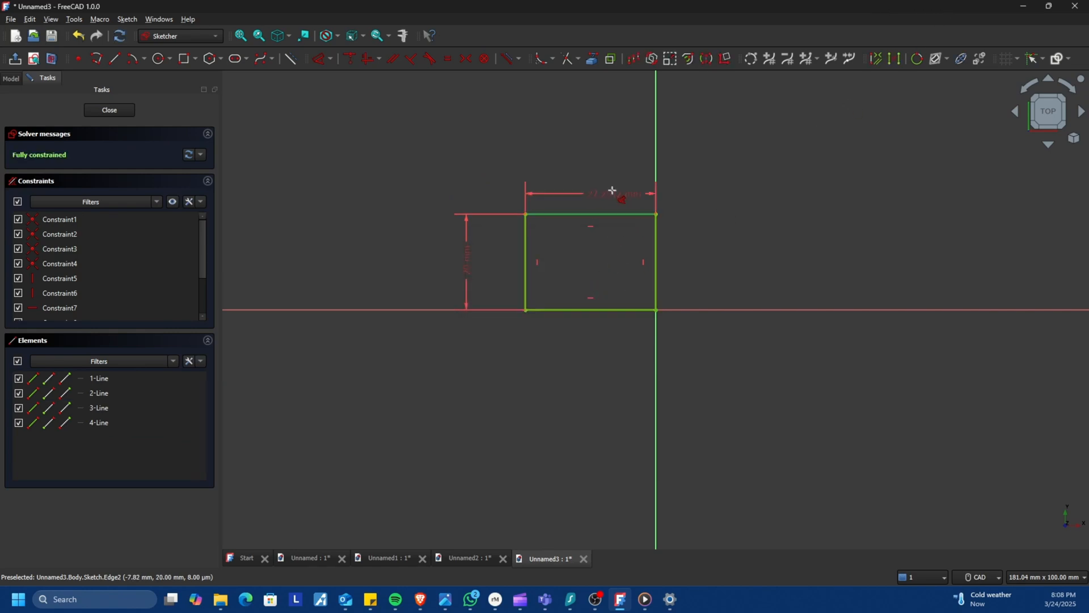
{"action": "type", "text": "20"}
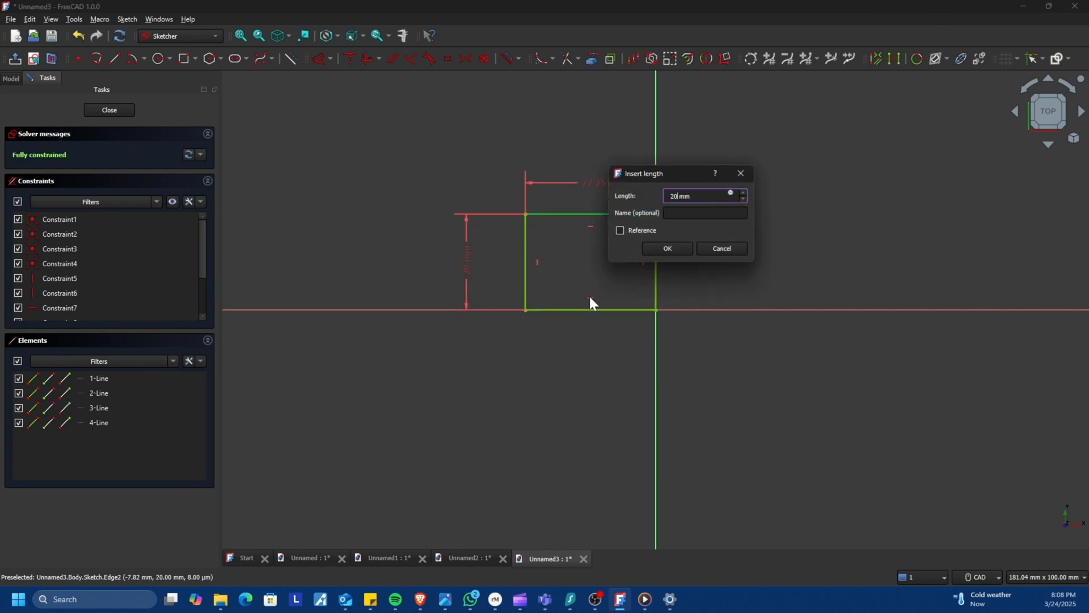
{"action": "key", "text": "Return"}
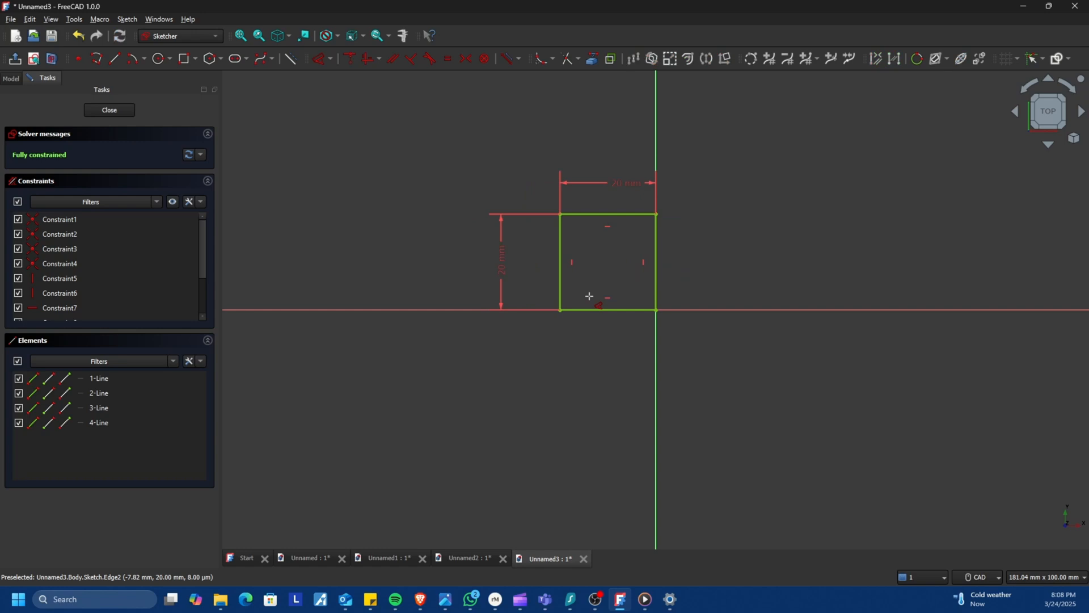
Close the sketch and pad it 20 mm.
{"action": "left_click", "coordinate": [125, 109]}
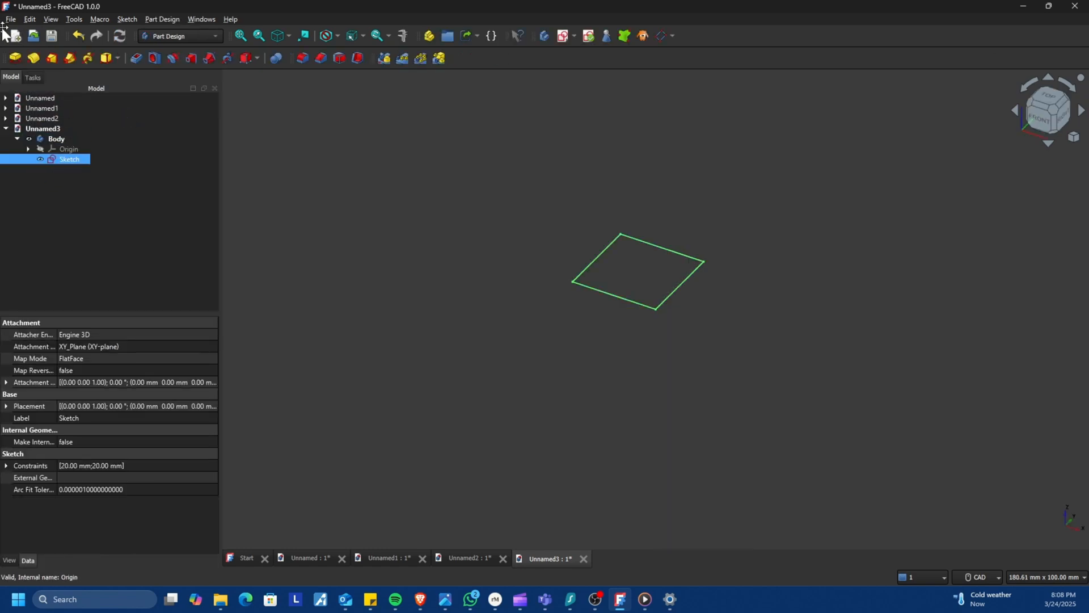
{"action": "left_click", "coordinate": [16, 56]}
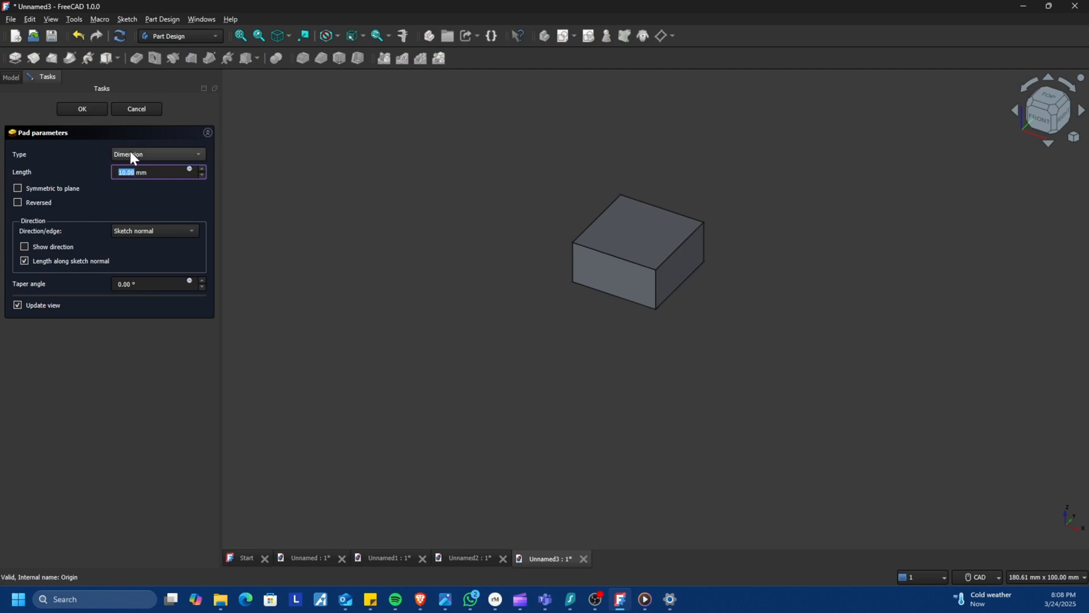
{"action": "type", "text": "20"}
{"action": "key", "text": "Return"}
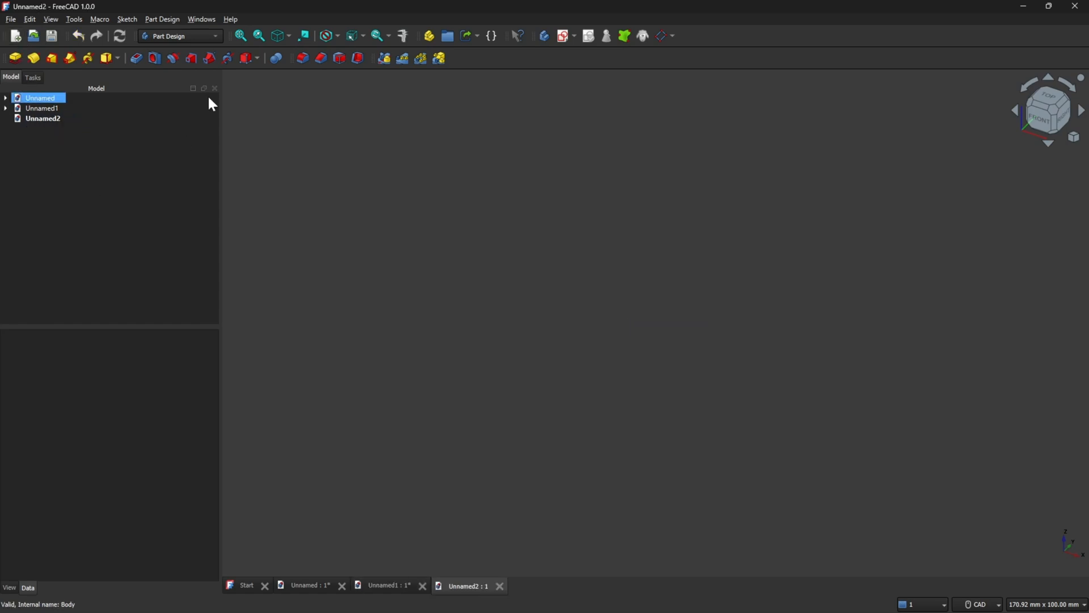
Create a new document and add a body to it.
{"action": "left_click", "coordinate": [353, 151]}
{"action": "left_click", "coordinate": [34, 77]}
{"action": "left_click", "coordinate": [45, 125]}
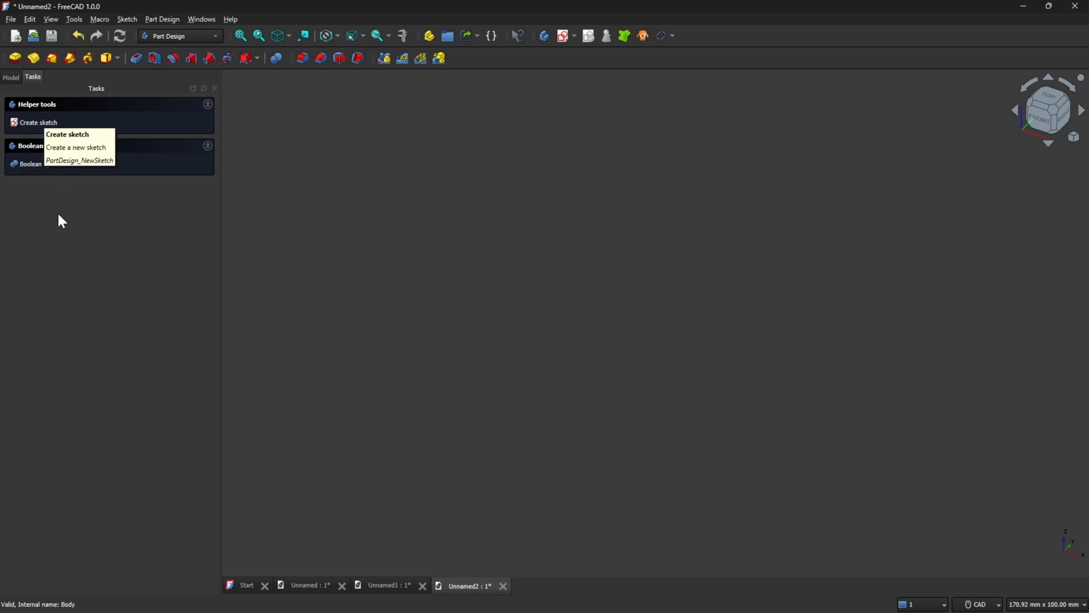
Add an Additive Box with length, width and height all set to 20 mm.
{"action": "left_click", "coordinate": [118, 59]}
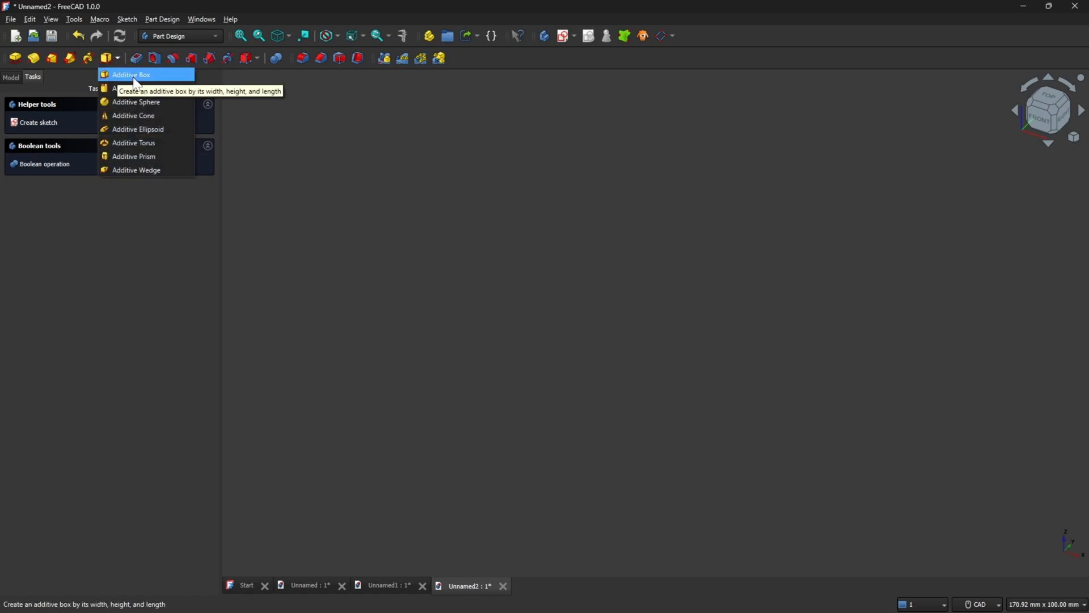
{"action": "left_click", "coordinate": [137, 75]}
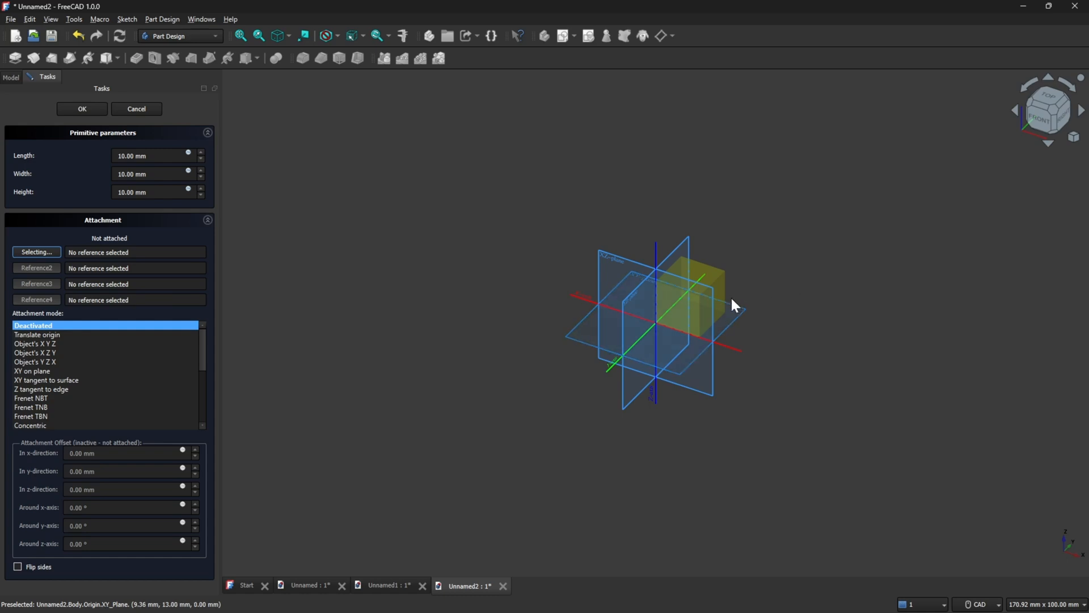
{"action": "middle_click_drag", "start_coordinate": [743, 290], "coordinate": [724, 382]}
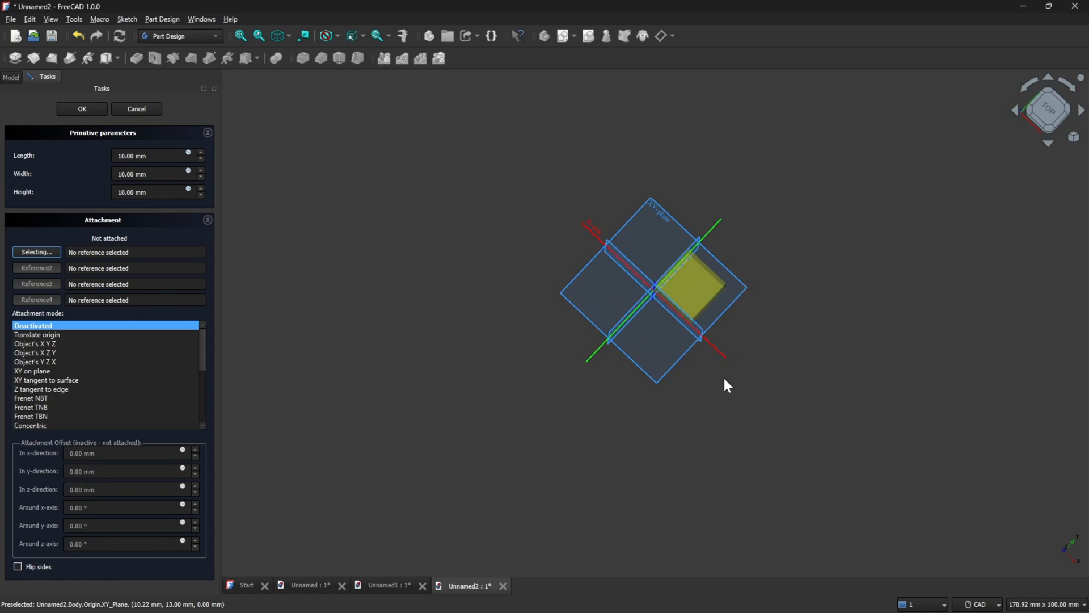
{"action": "left_click", "coordinate": [120, 154]}
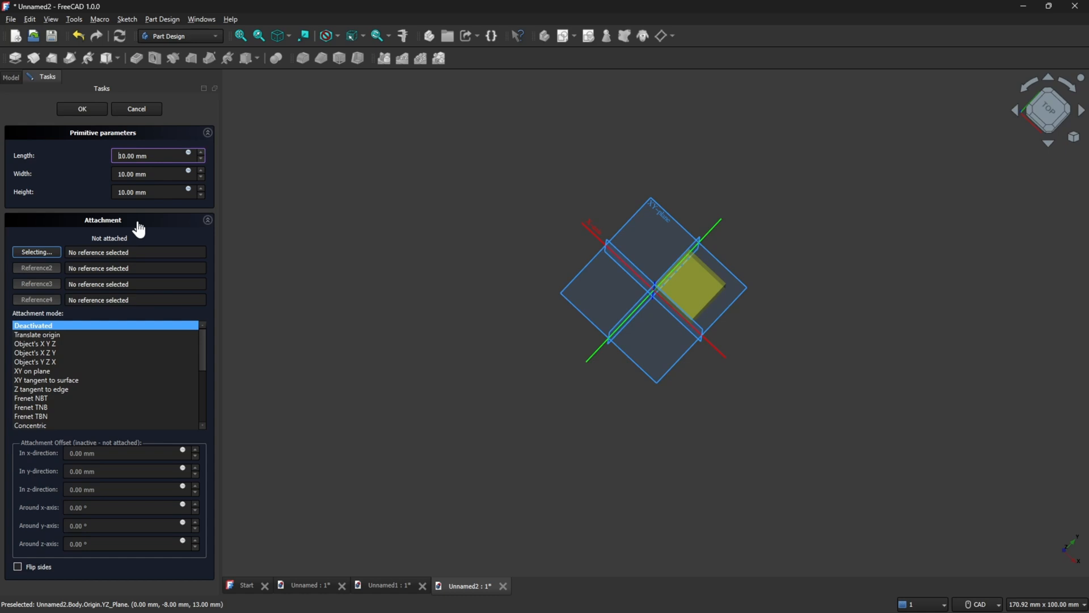
{"action": "key", "text": "BackSpace"}
{"action": "type", "text": "2"}
{"action": "left_click", "coordinate": [121, 172]}
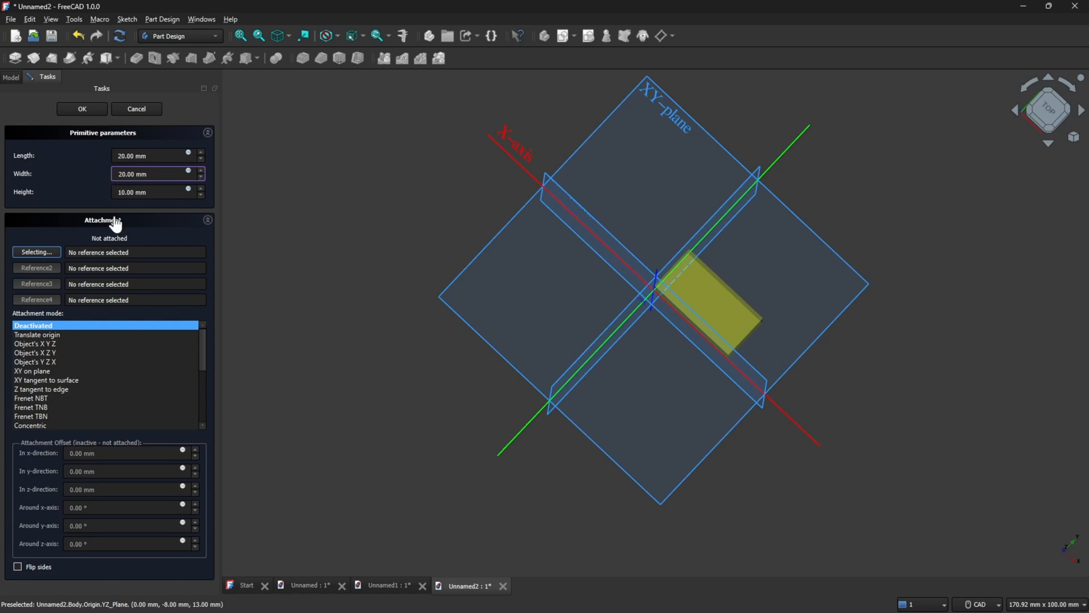
{"action": "type", "text": "20"}
{"action": "left_click", "coordinate": [126, 191]}
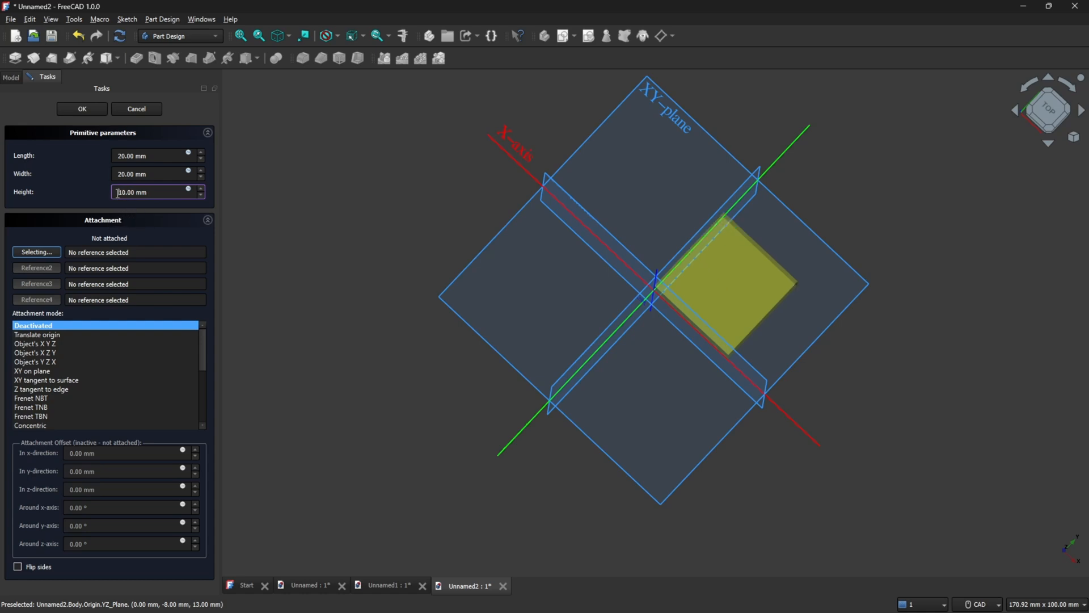
{"action": "double_click", "coordinate": [126, 192]}
{"action": "type", "text": "20"}
{"action": "left_click", "coordinate": [37, 120]}
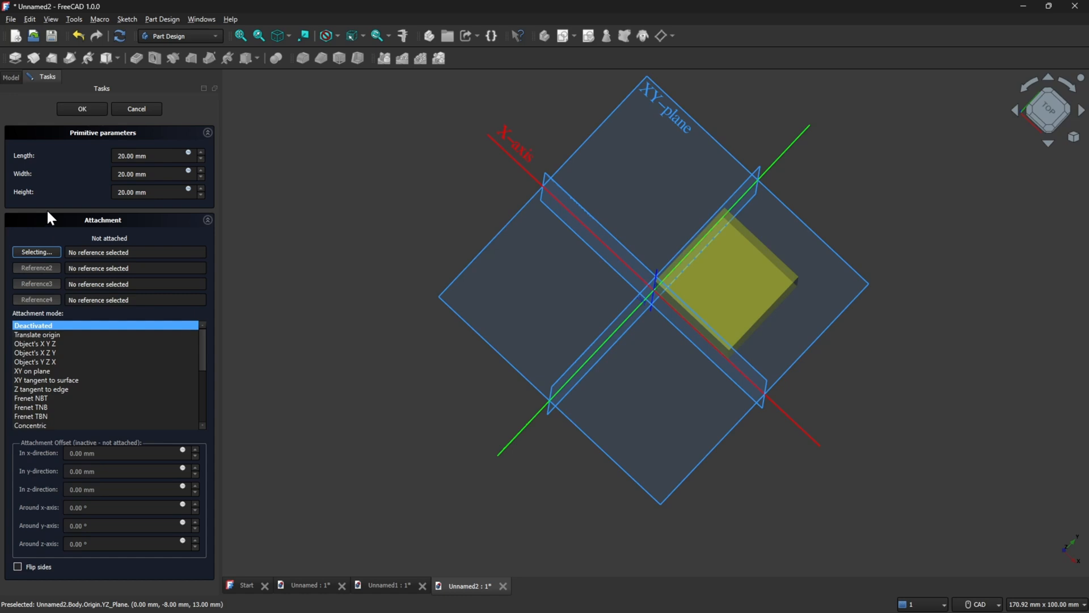
{"action": "left_click", "coordinate": [98, 108]}
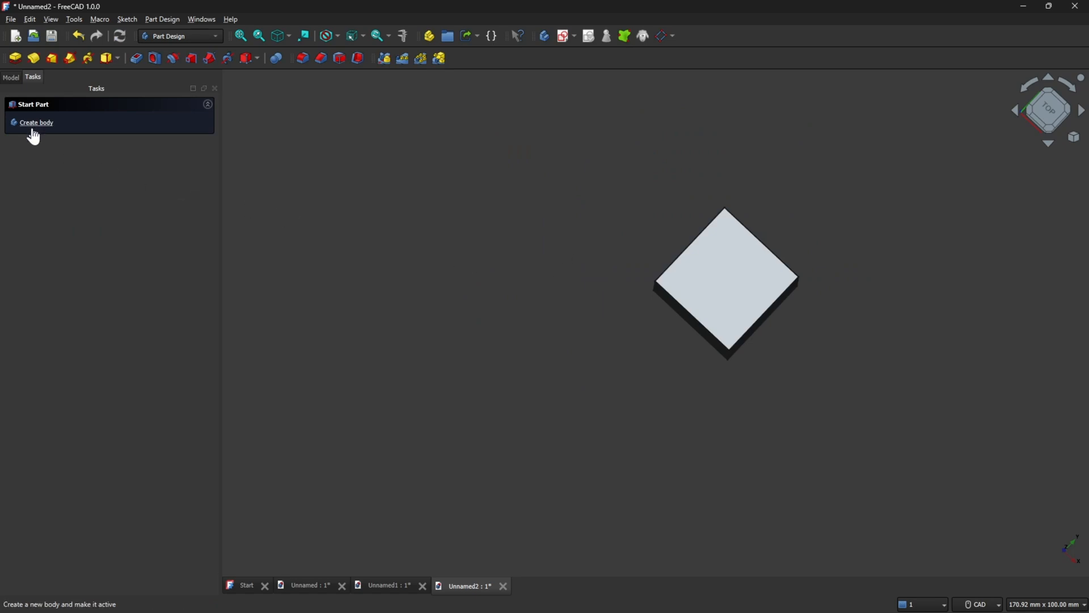
Show the model tree and orbit the view around the box.
{"action": "left_click", "coordinate": [11, 76]}
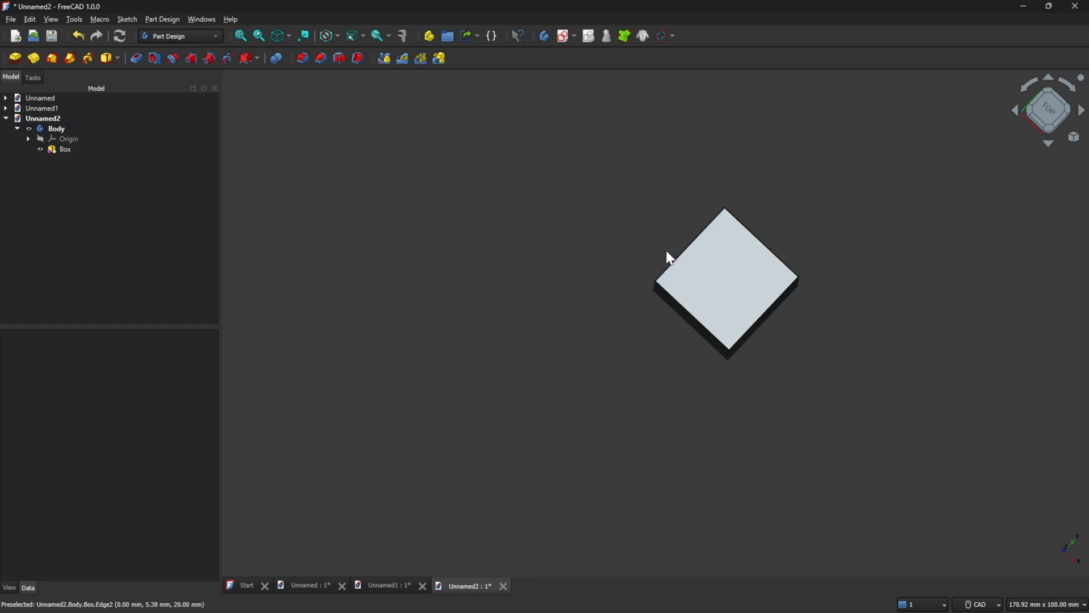
{"action": "right_click", "coordinate": [632, 261]}
{"action": "middle_click_drag", "start_coordinate": [632, 260], "coordinate": [659, 168]}
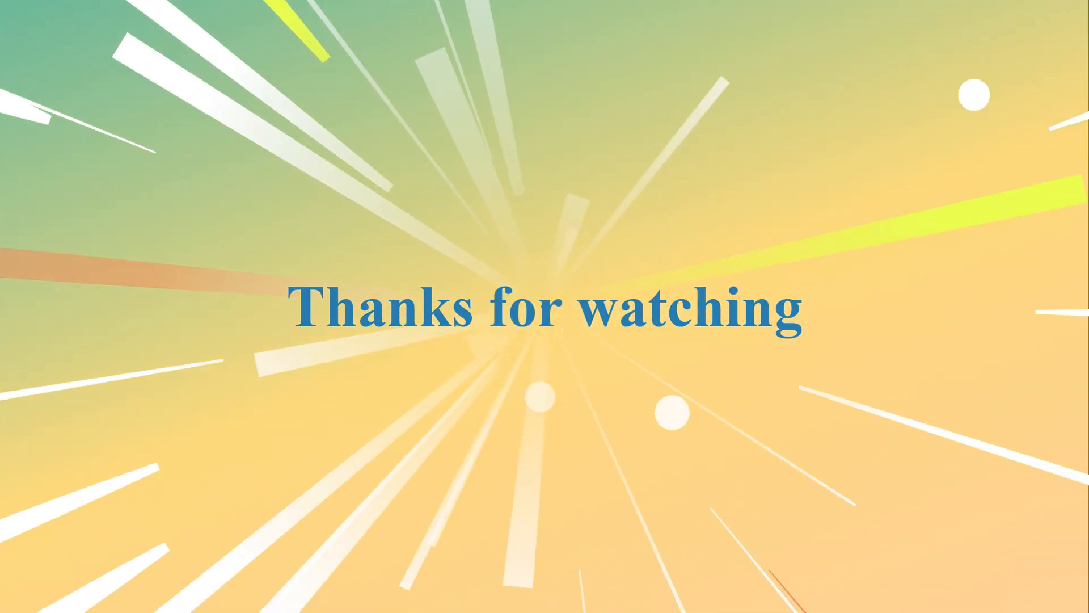